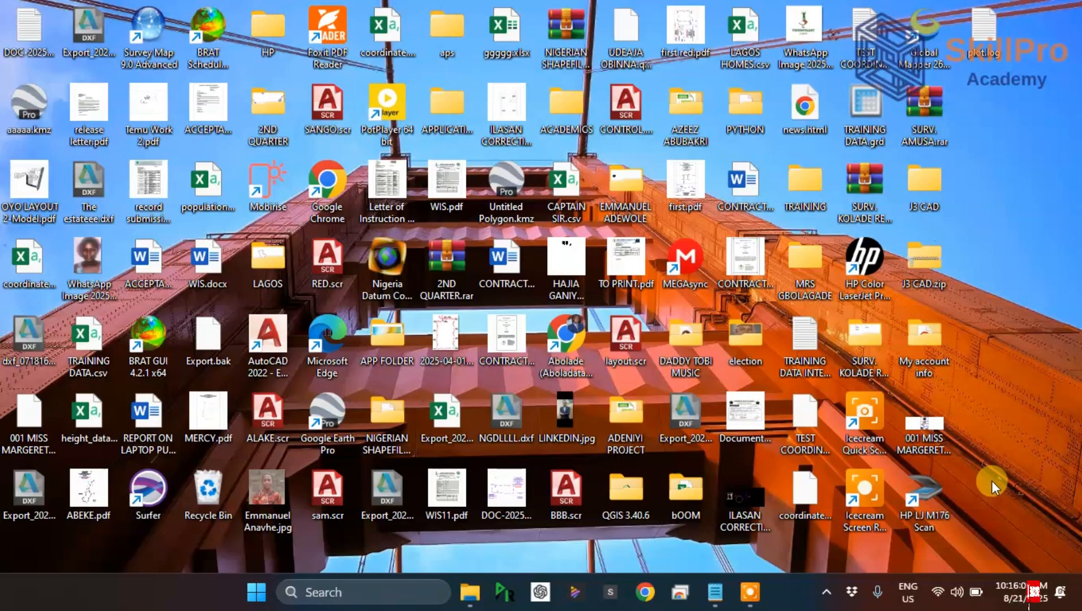
Step: Open Google Chrome, search the web for "broadview radar altimetry toolbox" and look through the results
click(644, 591)
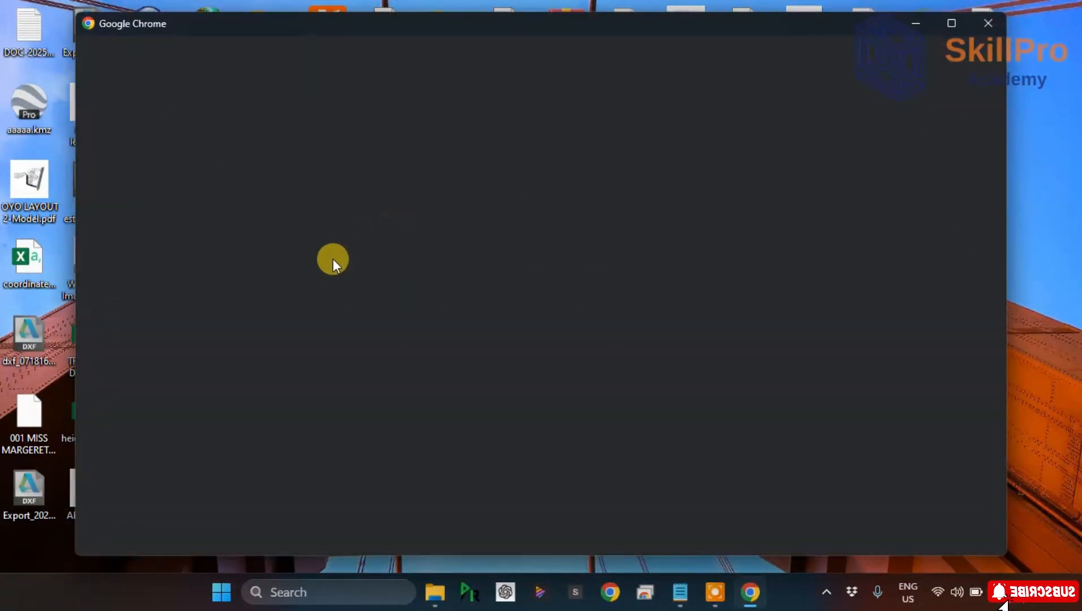
click(276, 355)
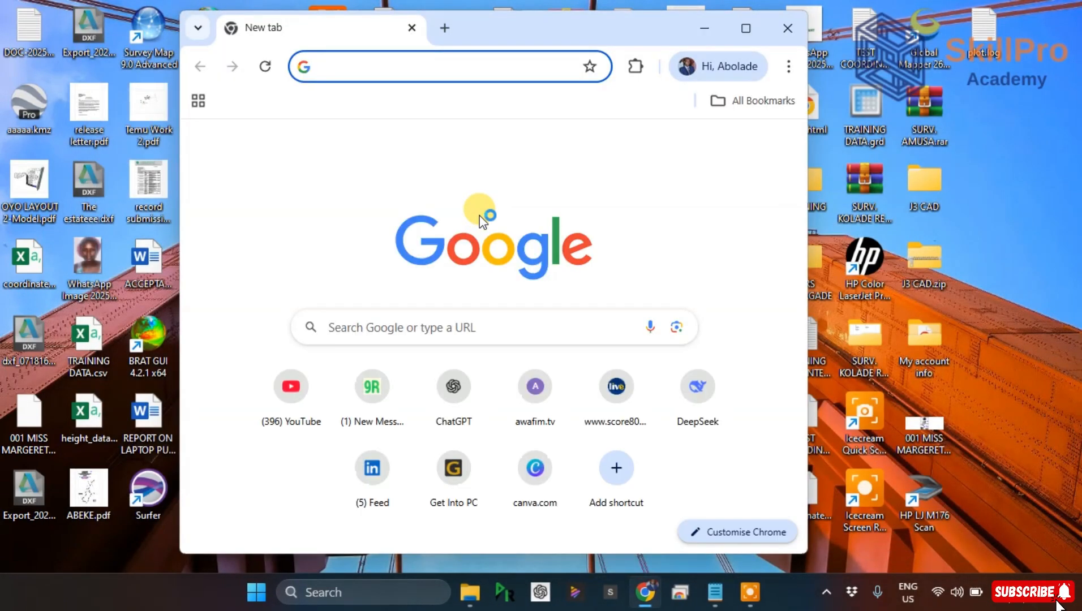
text(bro)
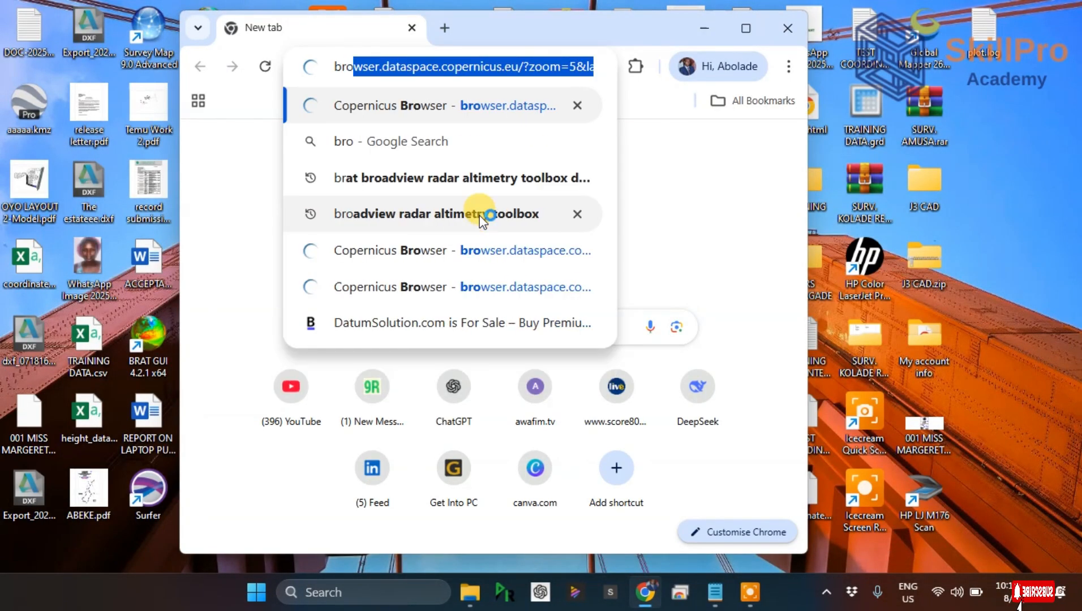
text(ad)
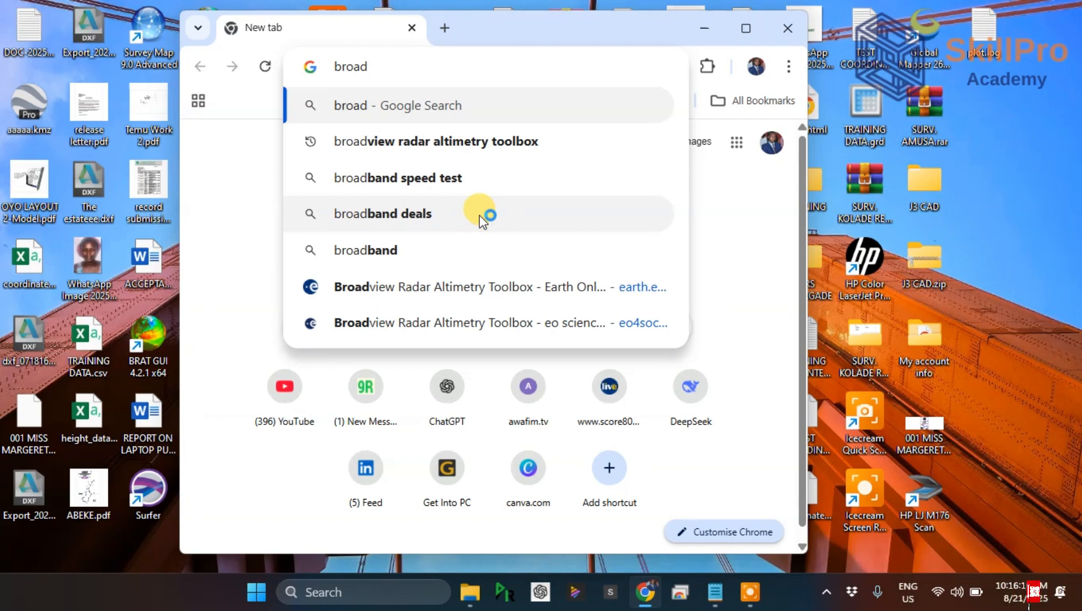
click(491, 143)
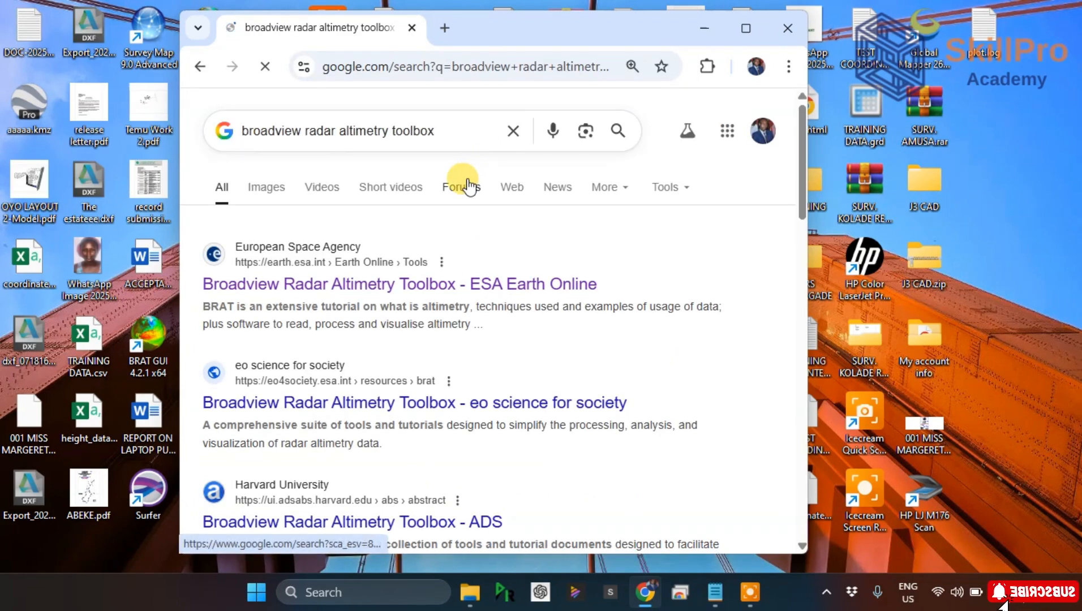
scroll(473, 213, down, 3)
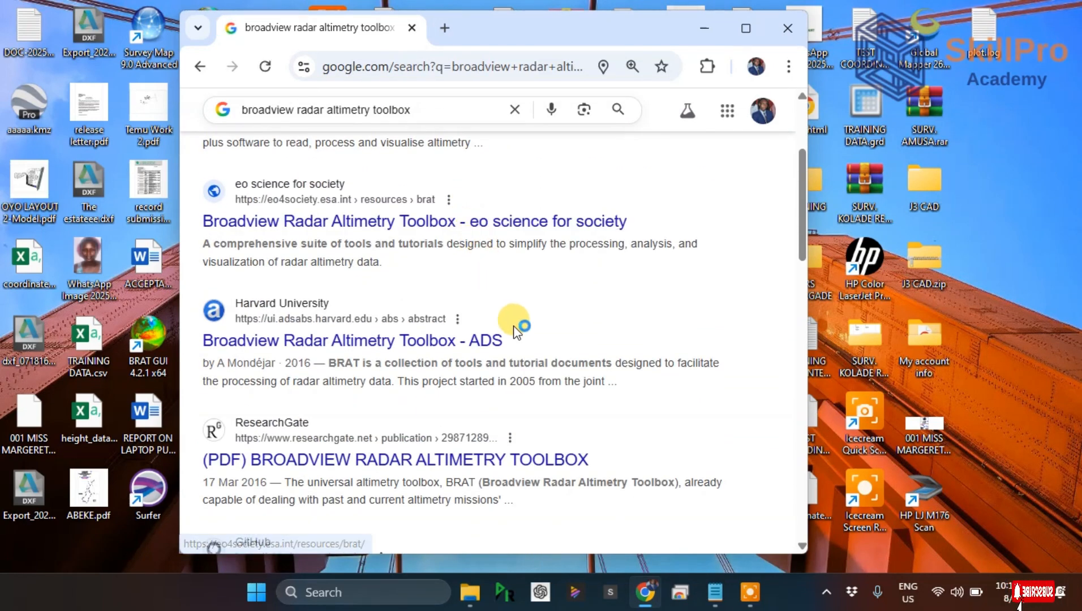
click(716, 592)
drag(357, 102, 35, 103)
key(ctrl+c)
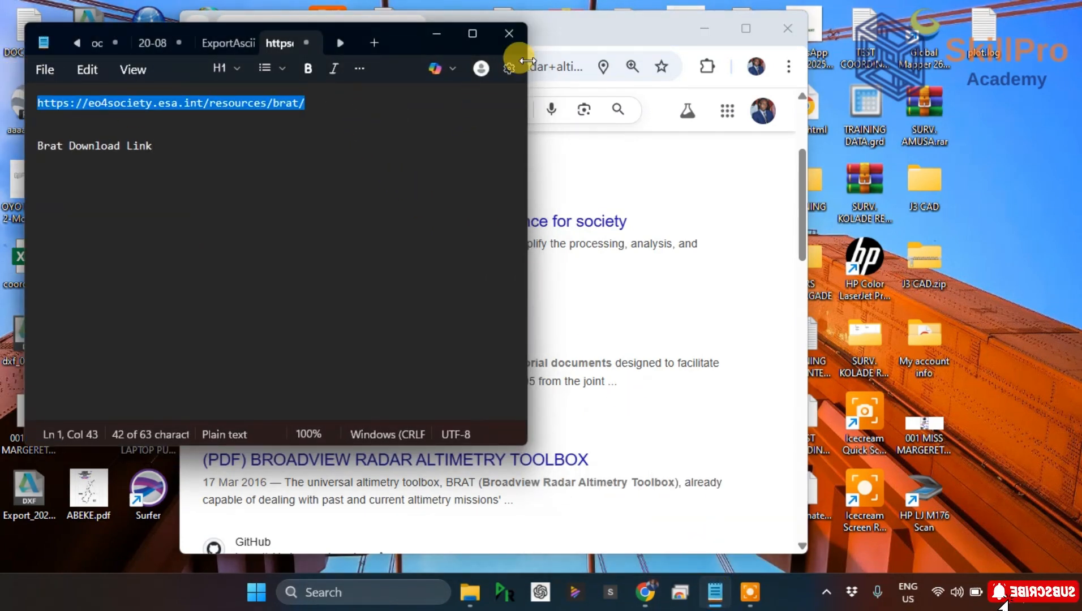
click(576, 29)
click(431, 29)
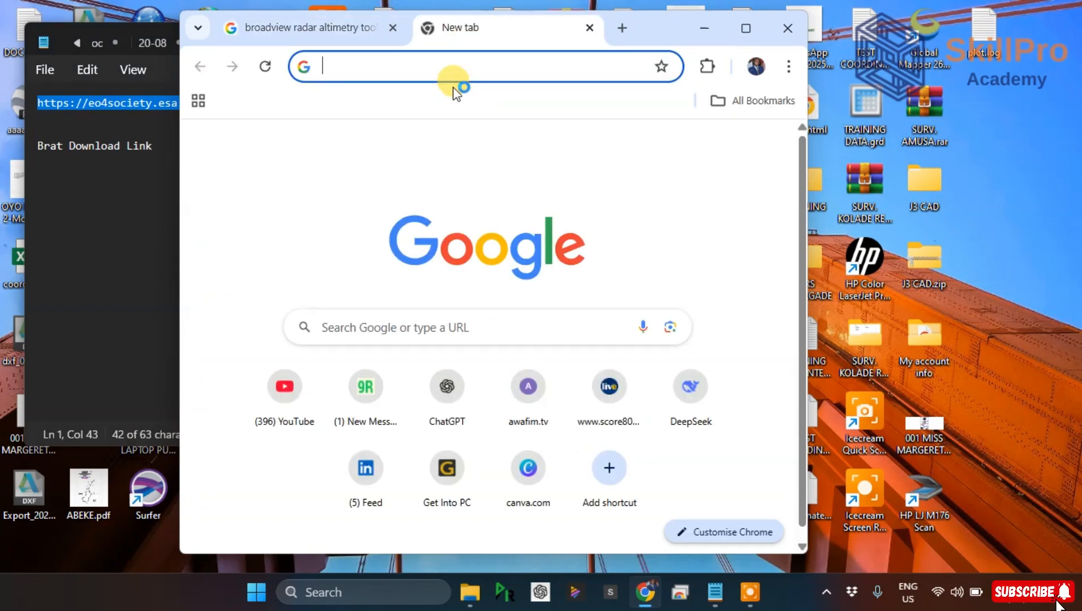
key(ctrl+v)
key(Return)
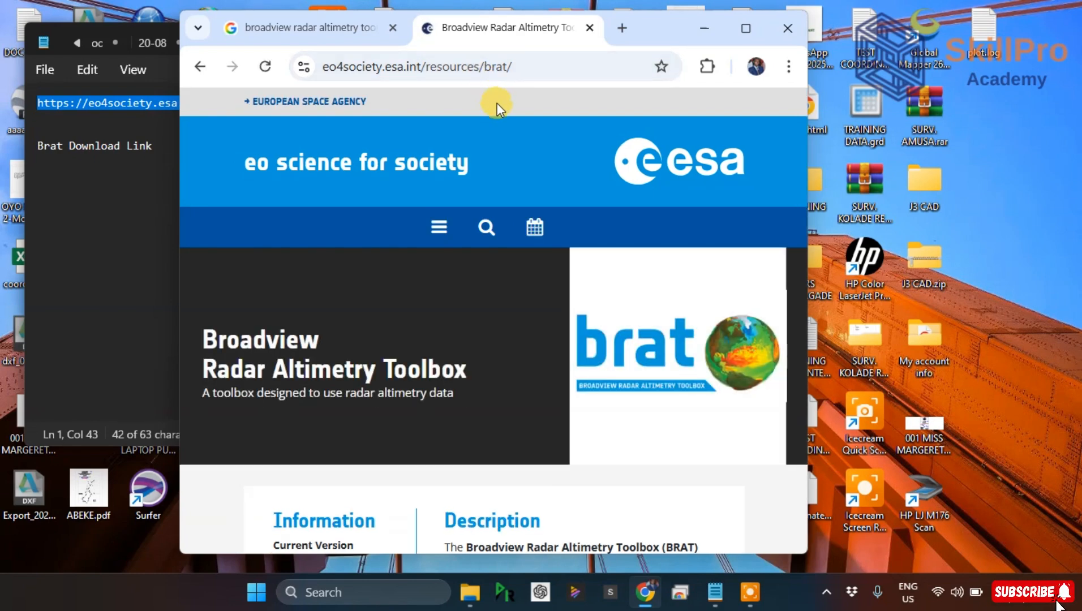
Step: Maximise the browser window and open the BRAT download page from the toolbox's information section
click(746, 28)
scroll(543, 294, down, 9)
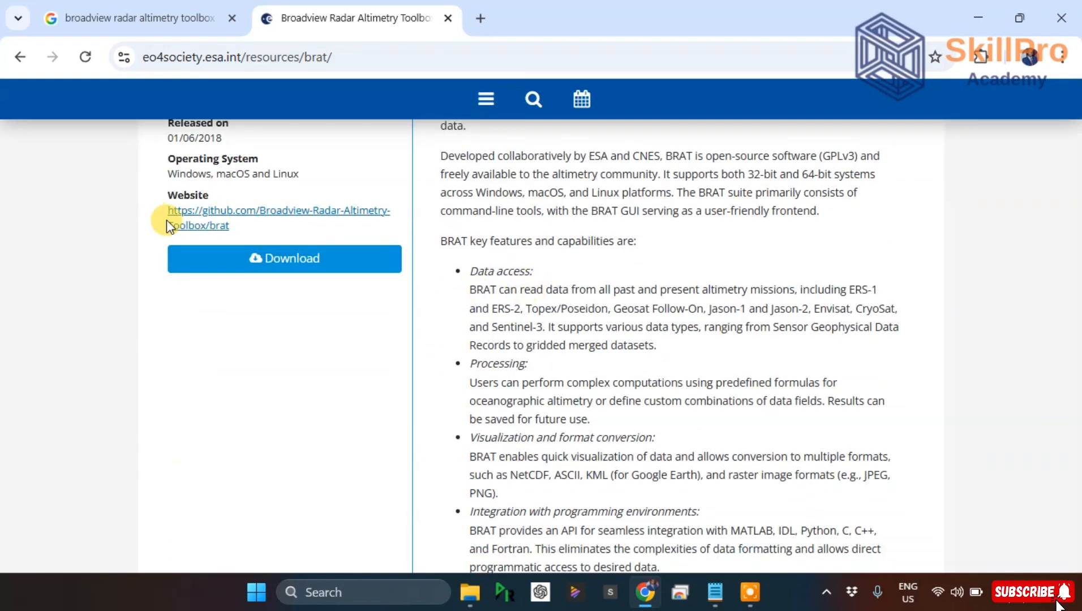
click(270, 263)
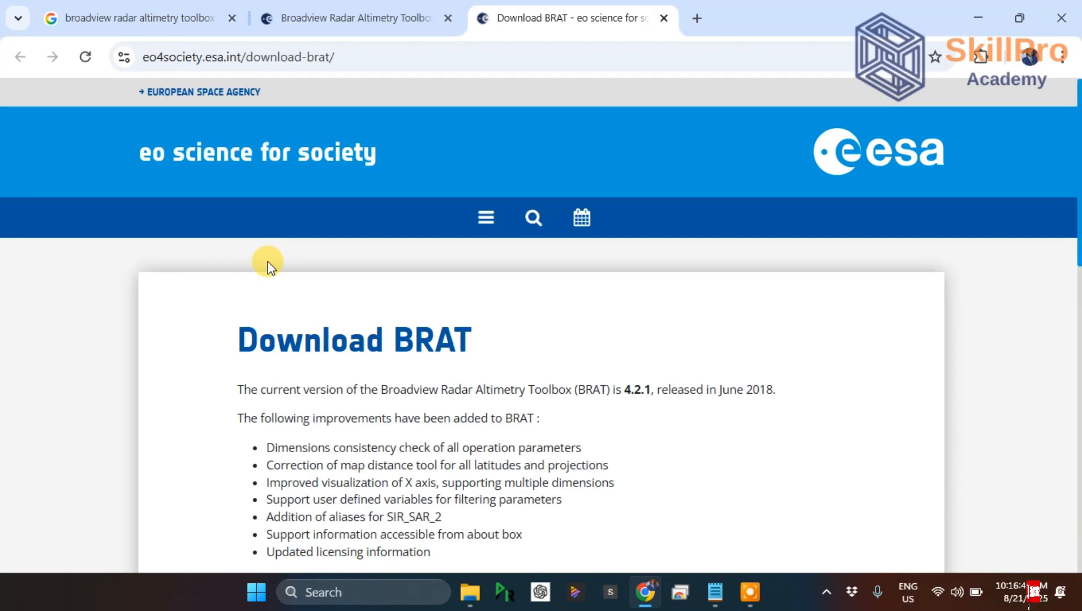
Step: Download the 64-bit Windows installer brat-4.2.1-x64-installer.exe, choosing to keep the unverified file
scroll(497, 301, down, 4)
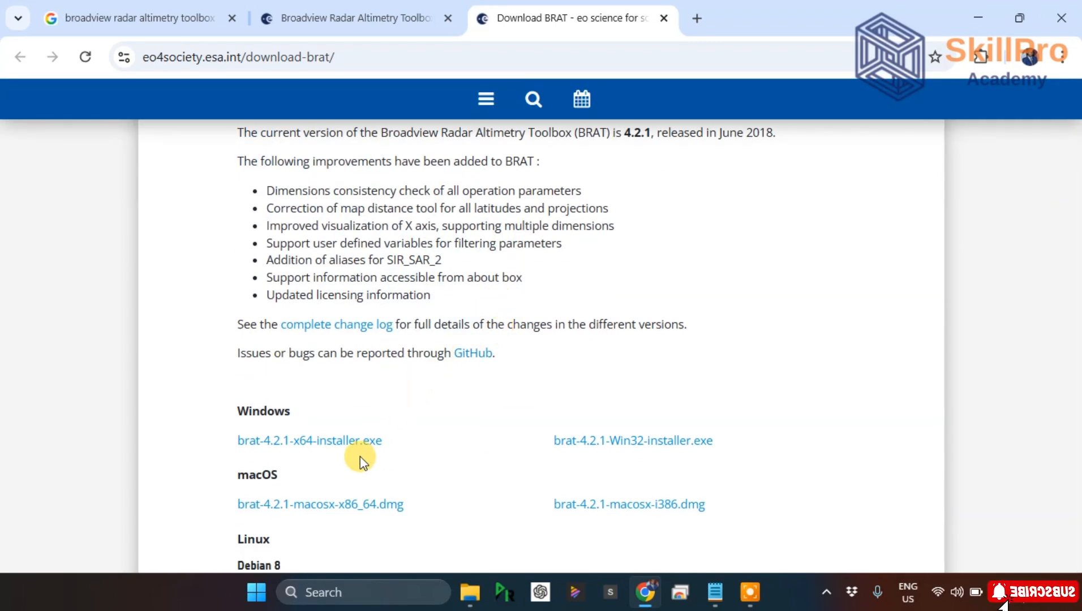
scroll(371, 469, down, 2)
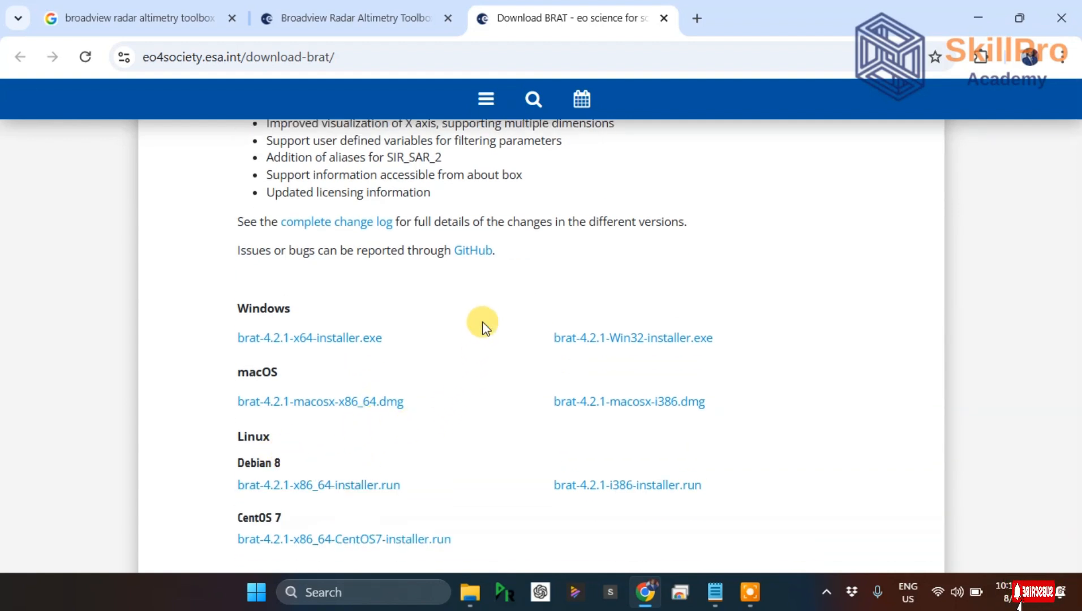
click(310, 339)
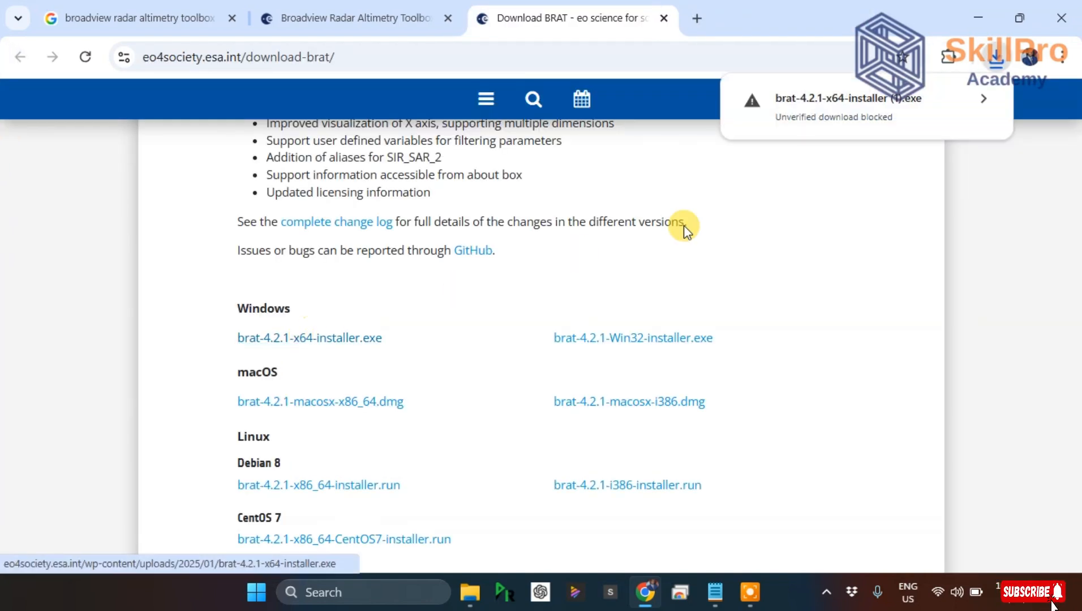
click(982, 98)
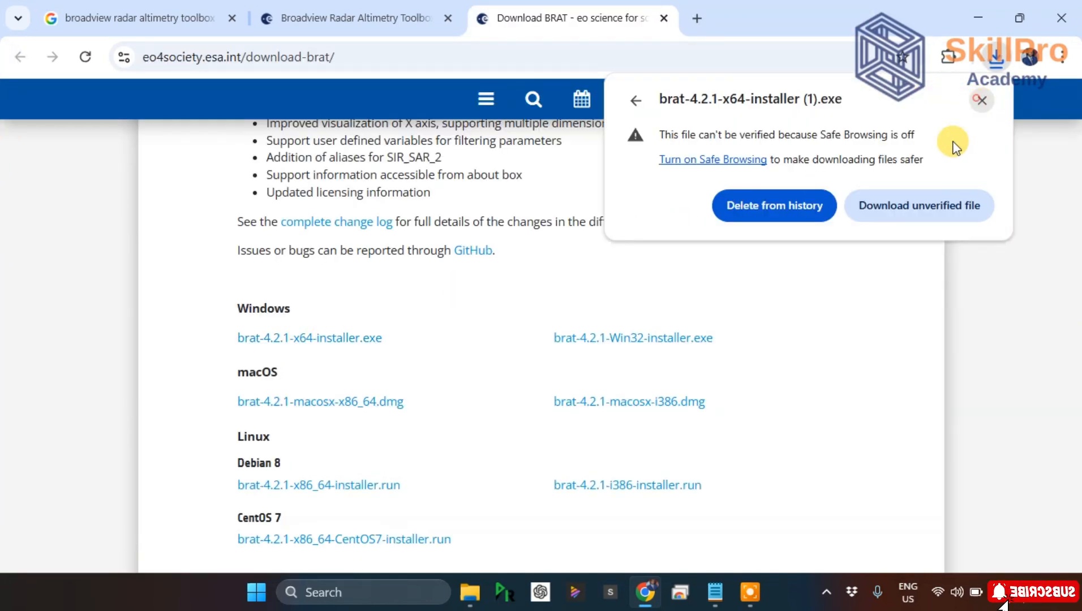
click(887, 207)
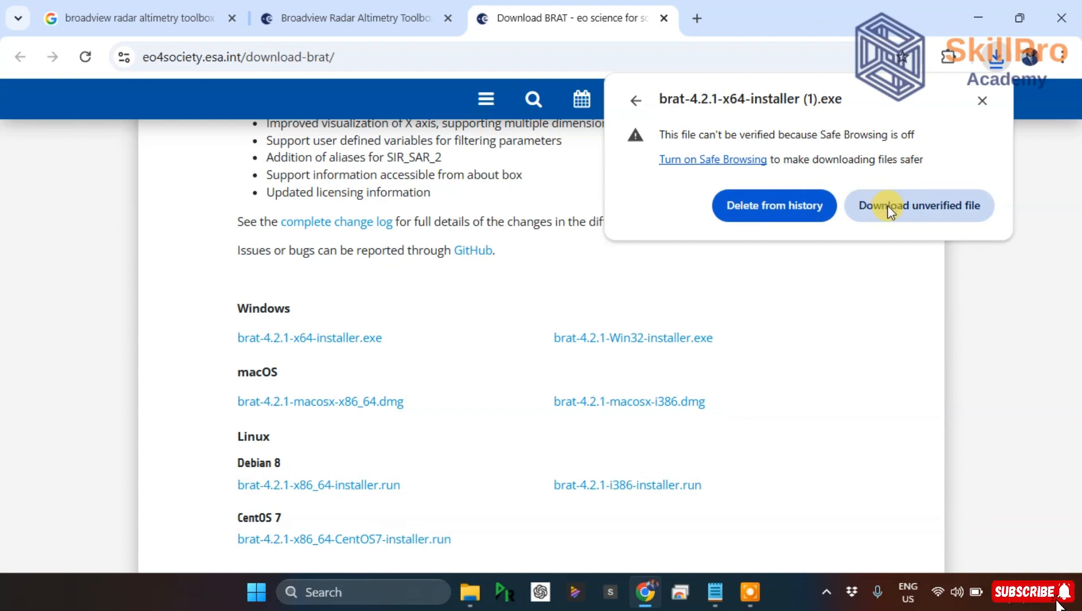
click(887, 206)
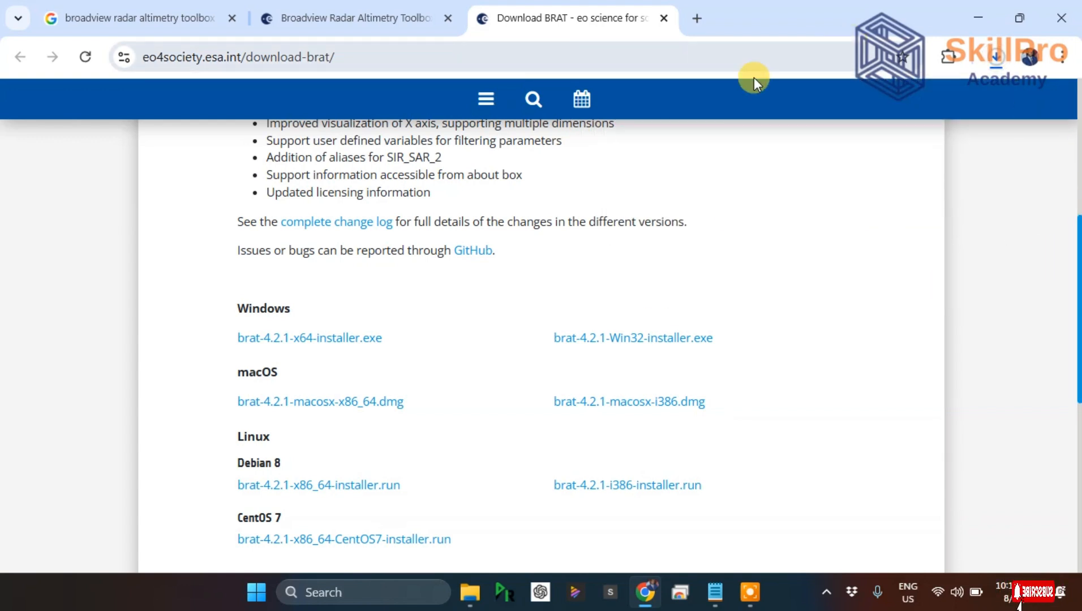
Step: Show the recent downloads and pause the BRAT installer download
click(995, 61)
click(942, 139)
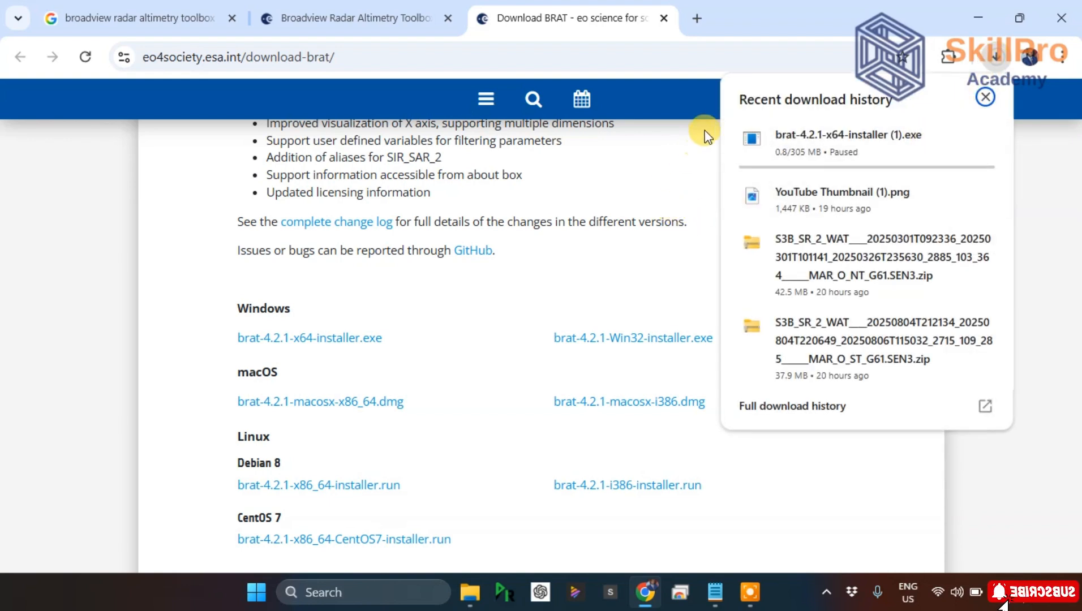
mouse_move(848, 135)
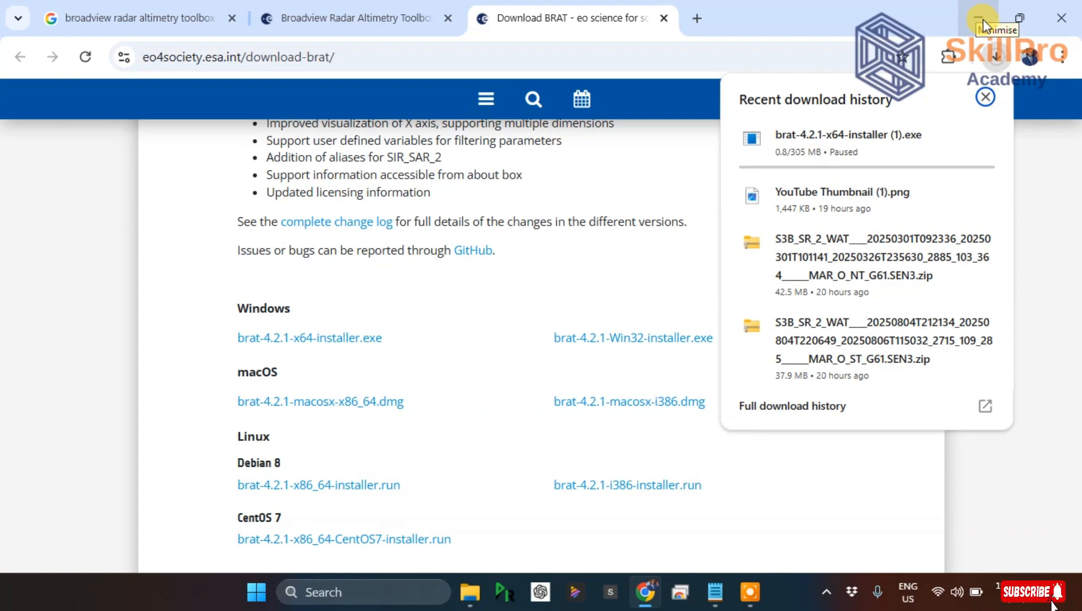
Step: Minimise the browser, switch to File Explorer and reopen the S3B_SR_2_WAT data folder from its parent to examine its measurement files
click(968, 20)
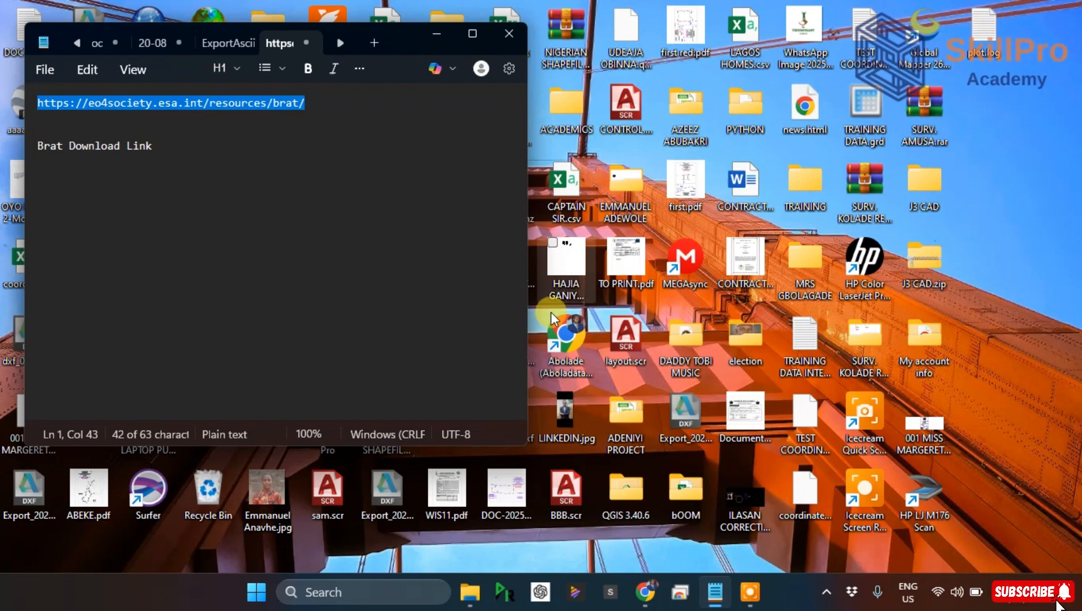
click(471, 600)
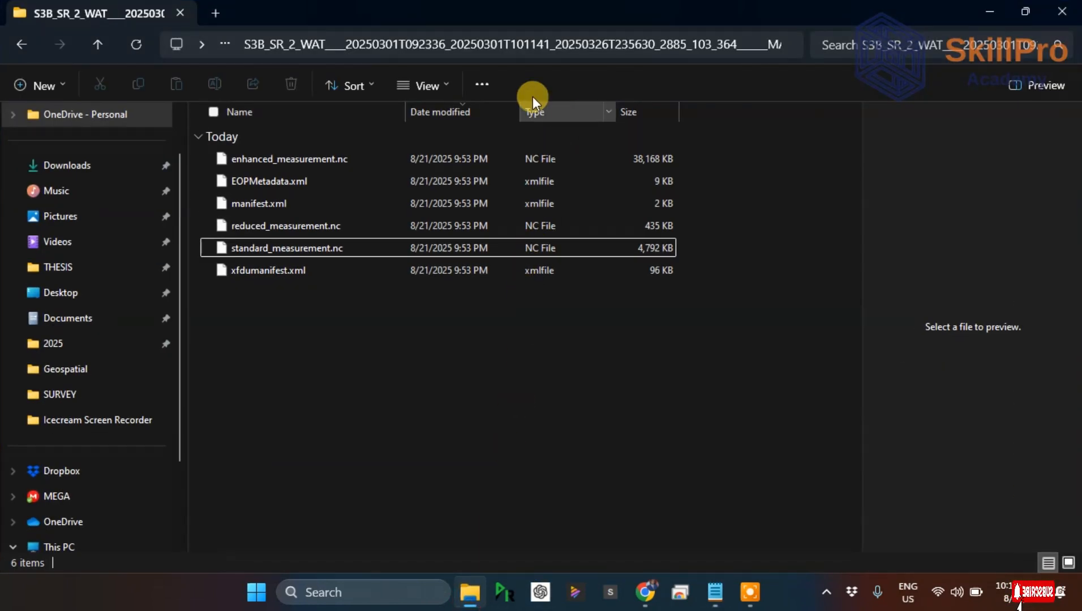
click(104, 43)
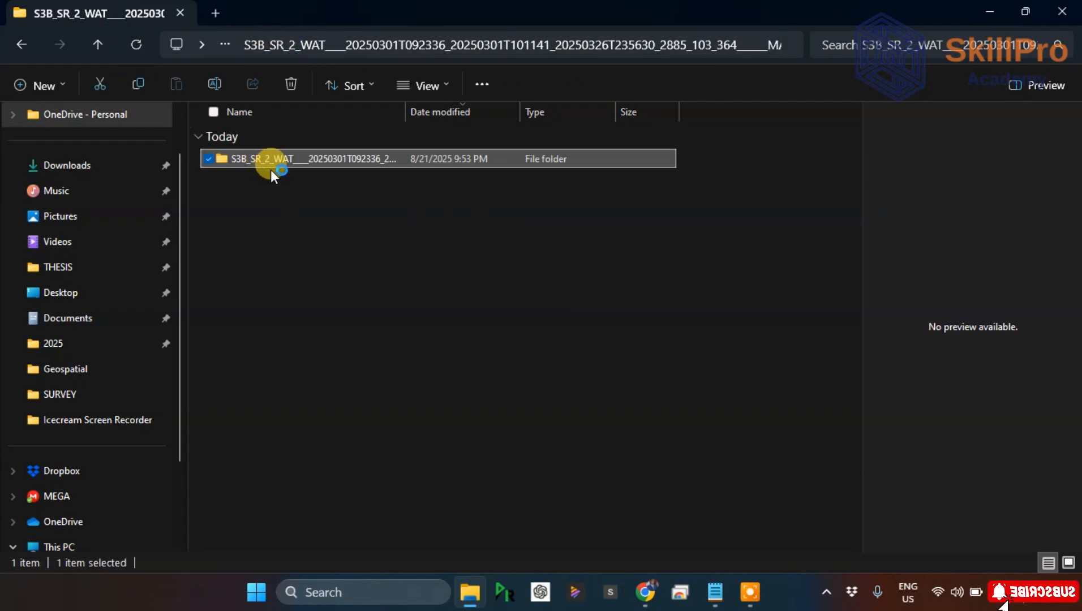
double_click(338, 153)
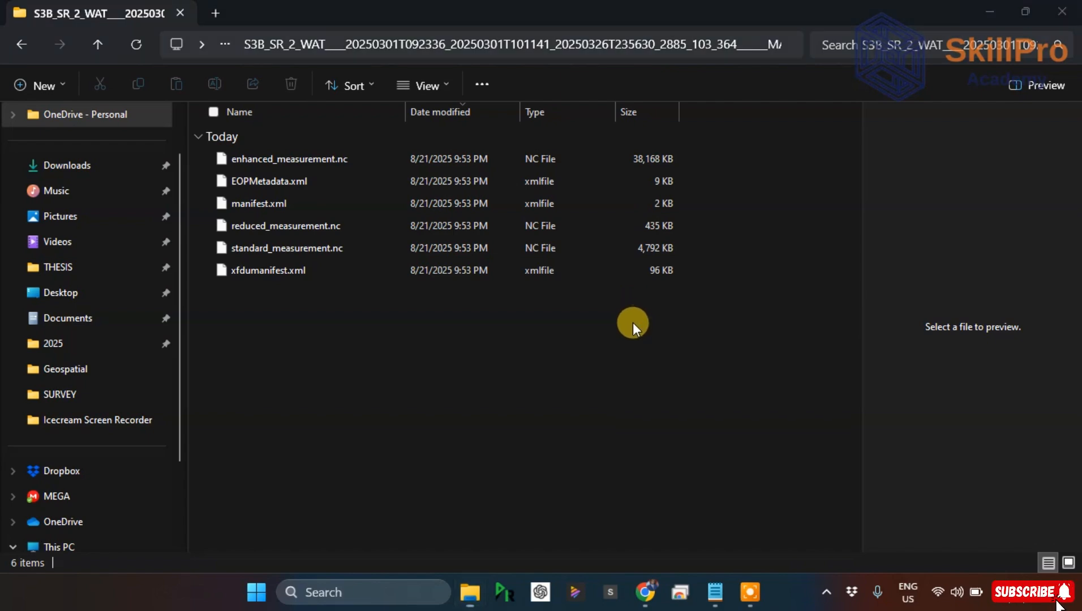
Step: Find and launch the BRAT User Interface application
key(super)
text(brat)
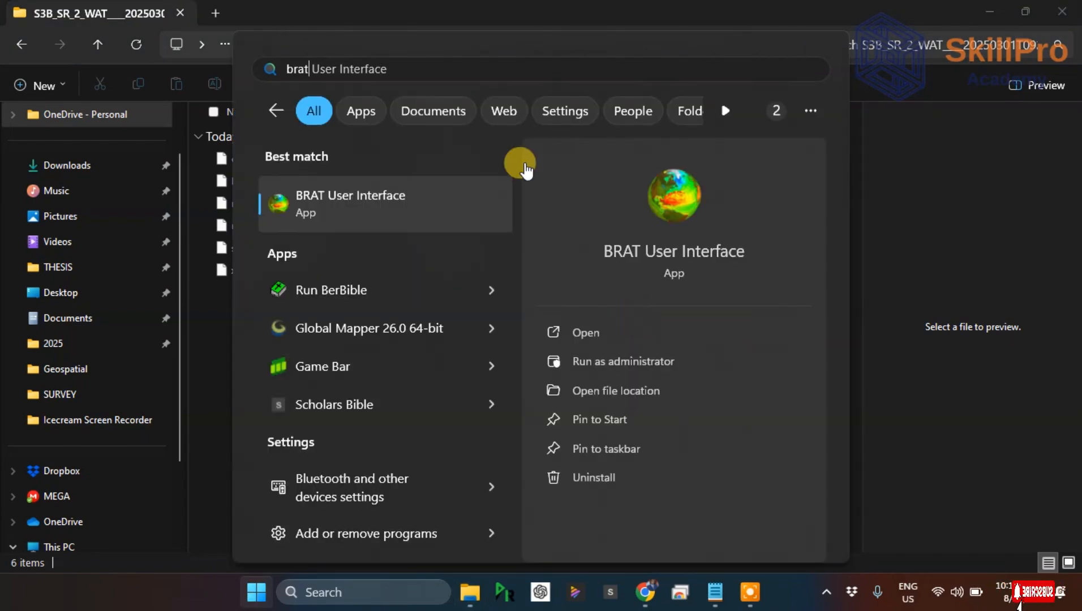
click(347, 209)
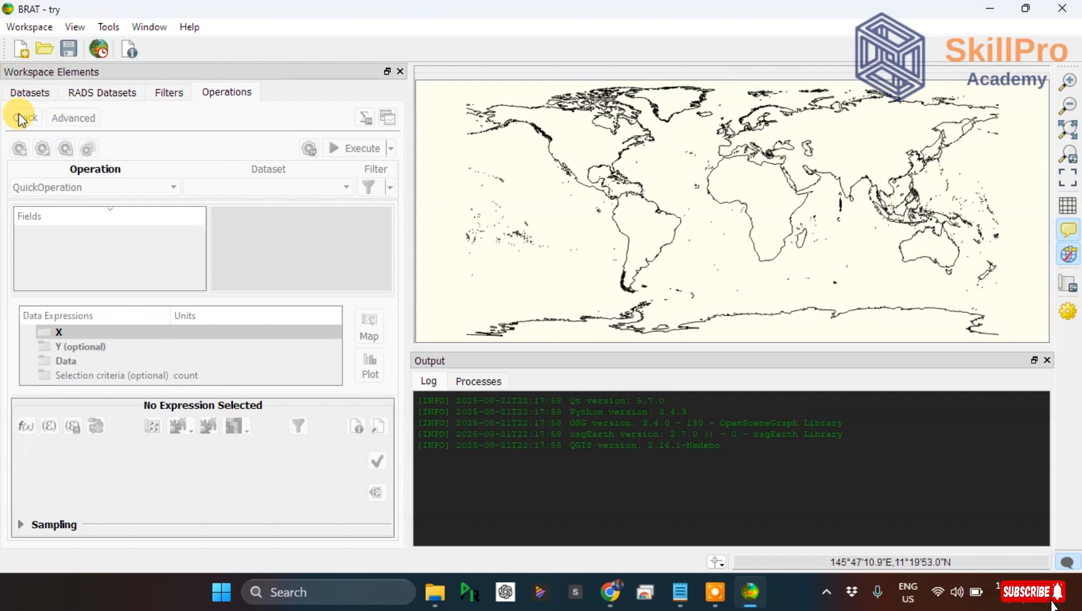
Step: Create a new workspace named TRAINING in the default location, without saving changes to the current workspace
click(23, 49)
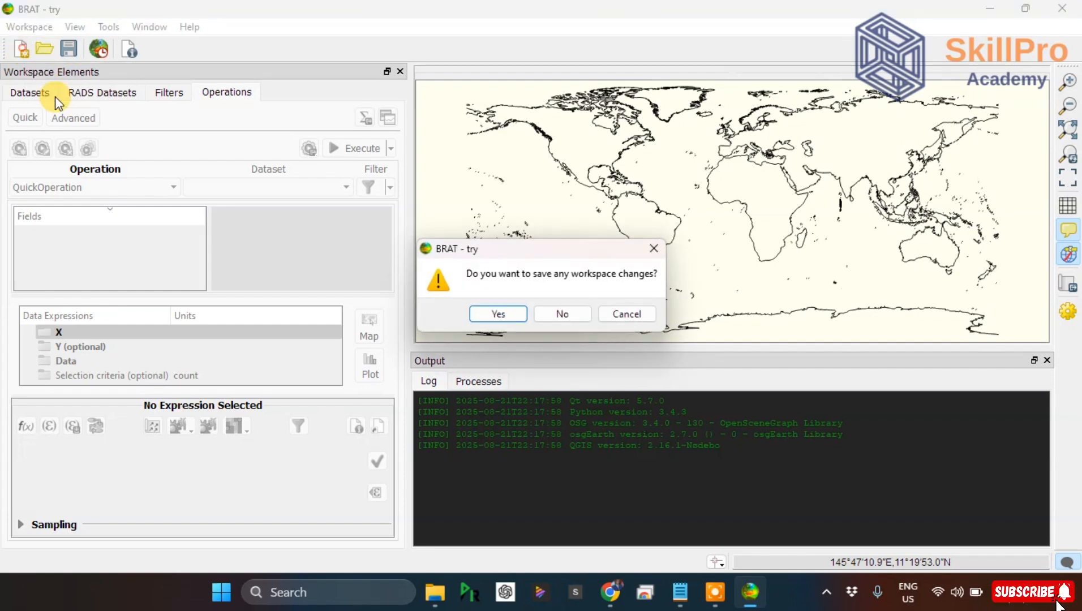
click(565, 314)
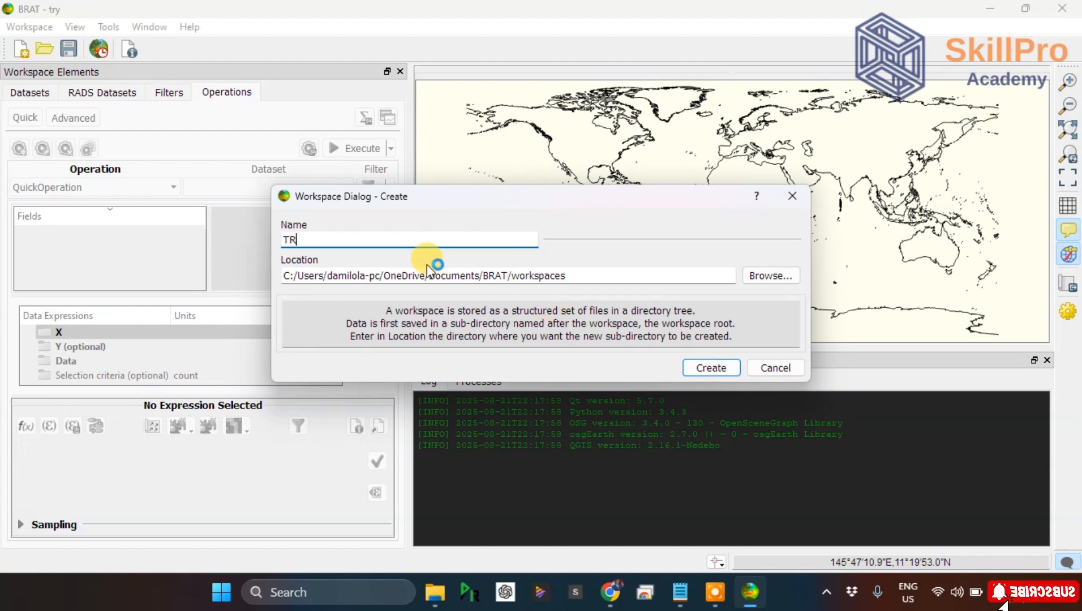
text(TRIANING)
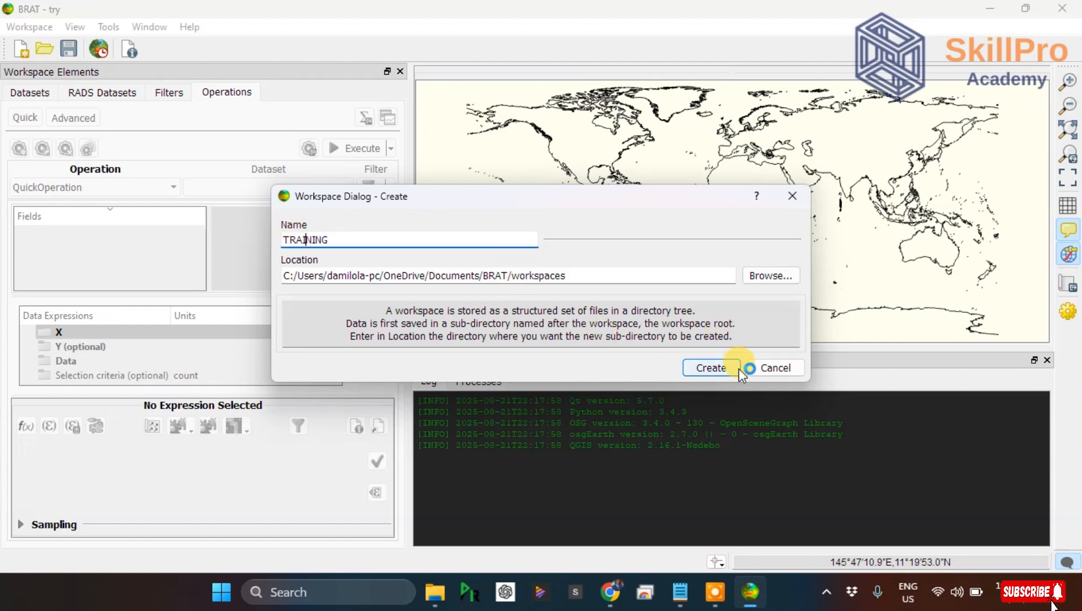
click(721, 369)
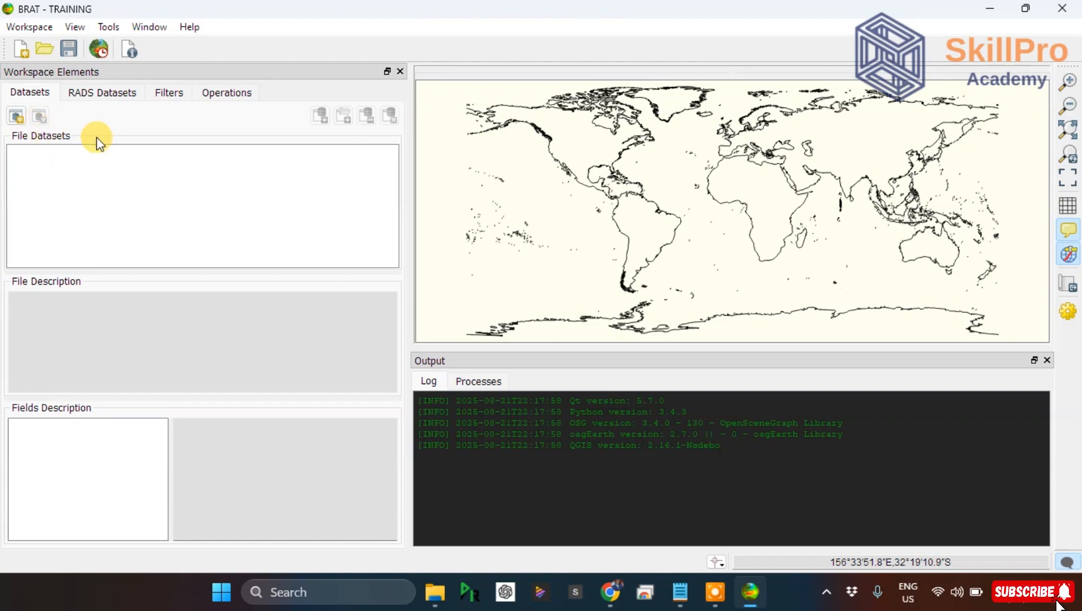
Step: Add a new file dataset to the workspace under the suggested name and select it
click(19, 120)
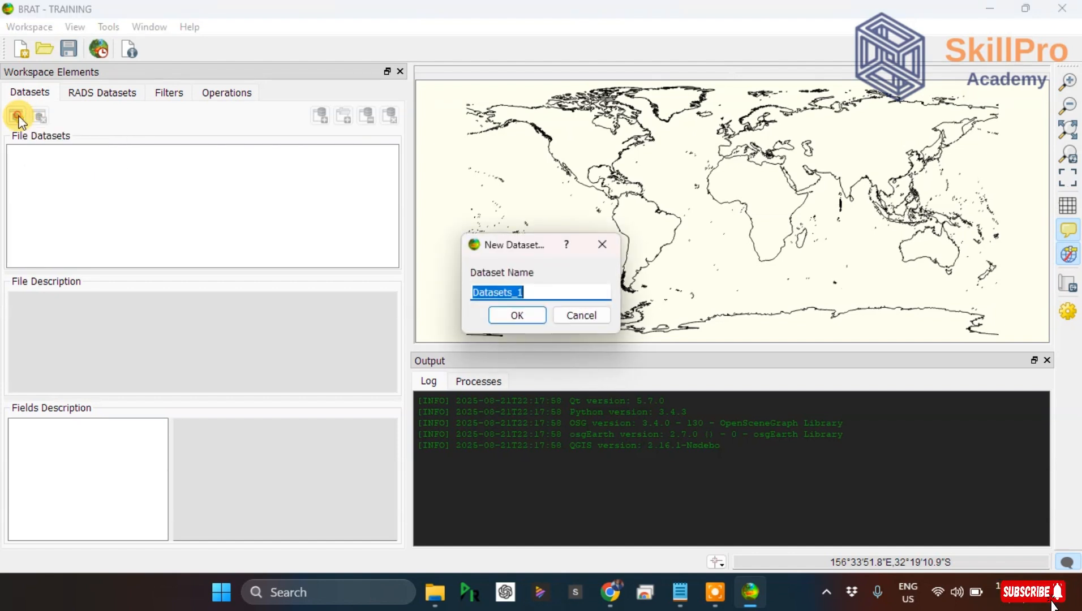
click(529, 314)
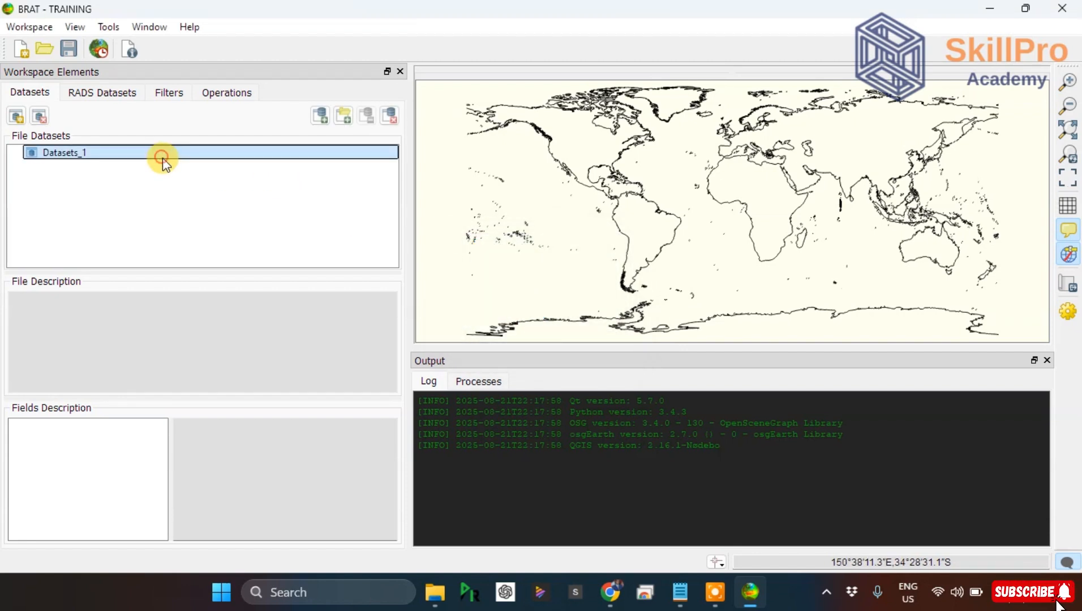
click(289, 158)
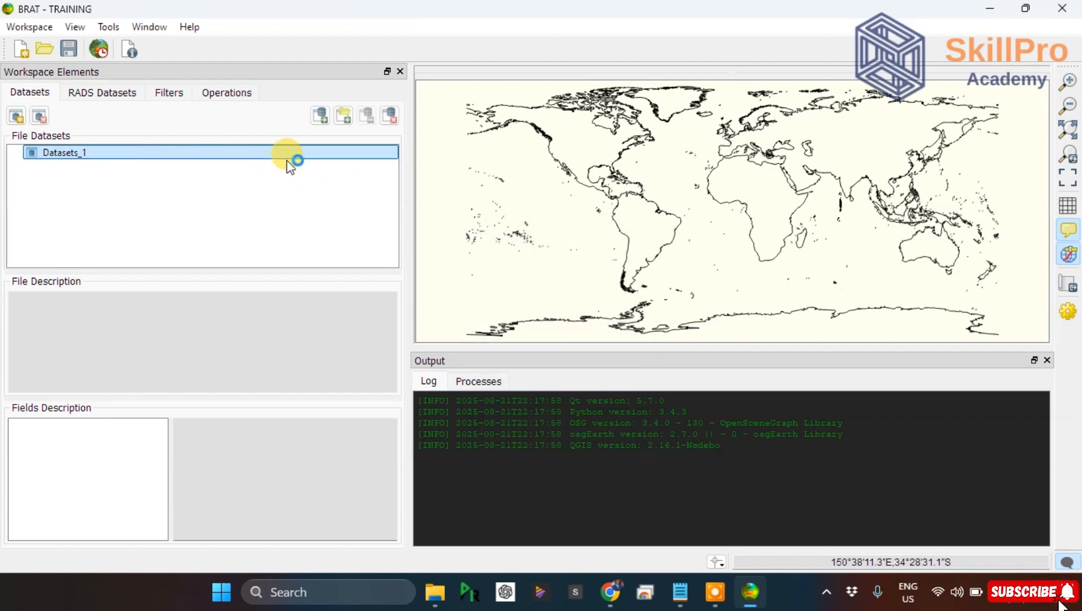
Step: Add the standard_measurement.nc file from the nested S3B_SR_2_WAT folder in Downloads to the Datasets_1 dataset
click(323, 116)
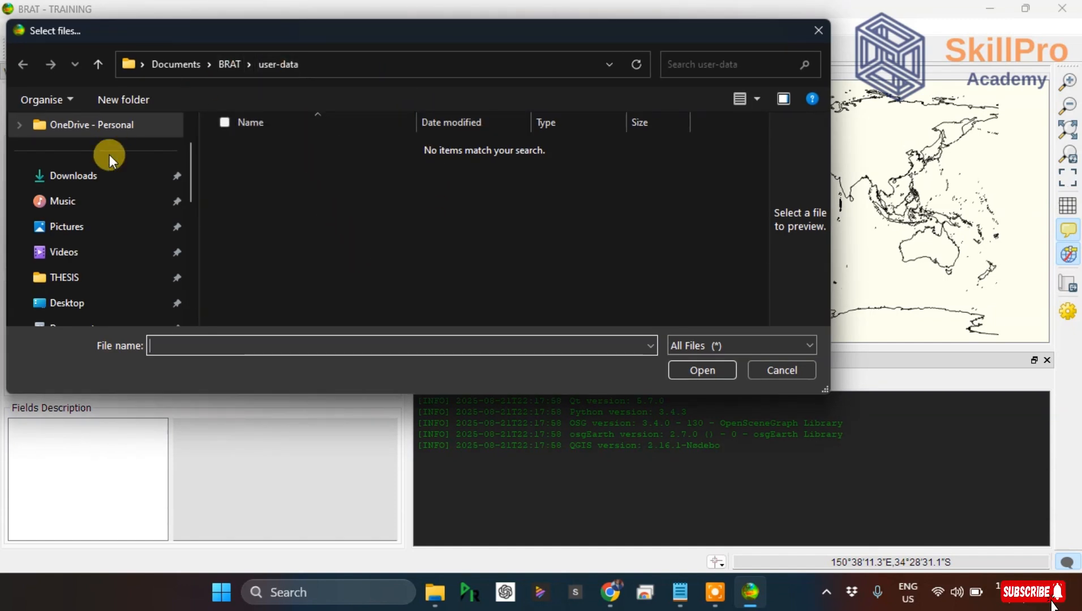
click(84, 182)
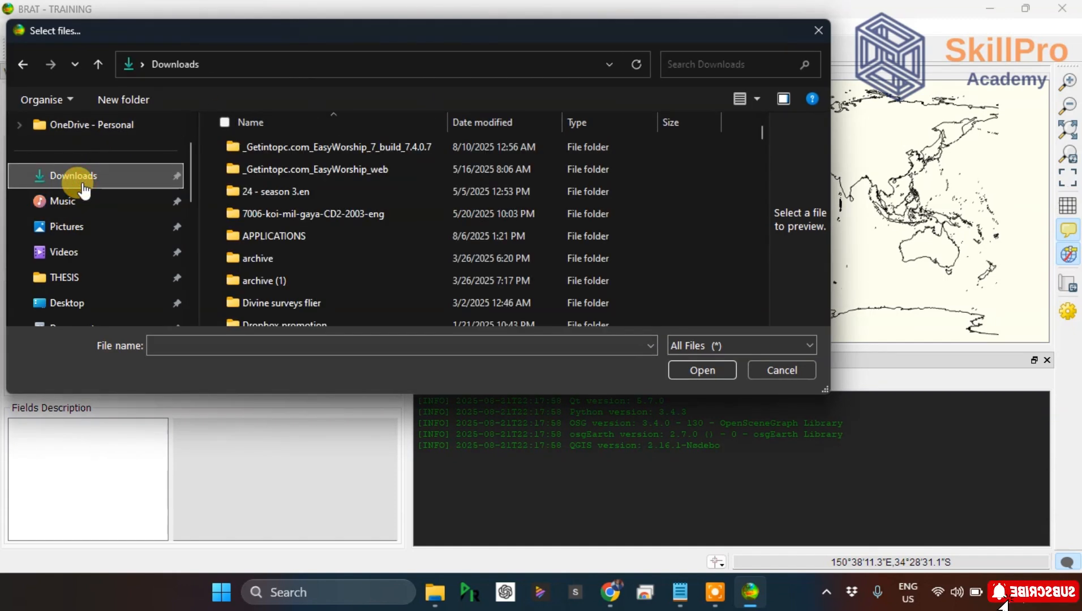
scroll(399, 189, down, 4)
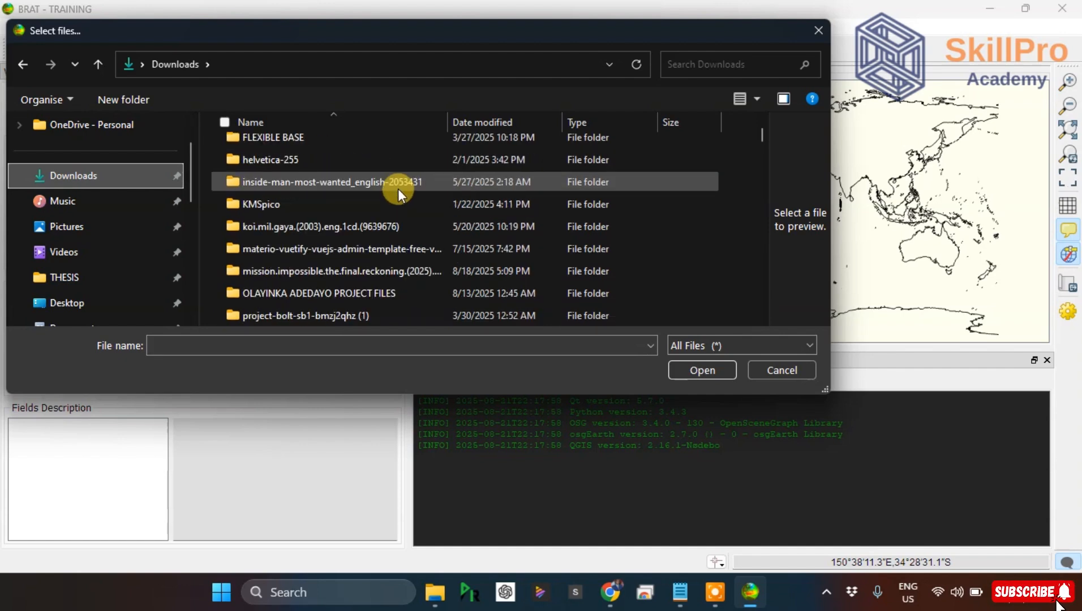
scroll(363, 248, down, 3)
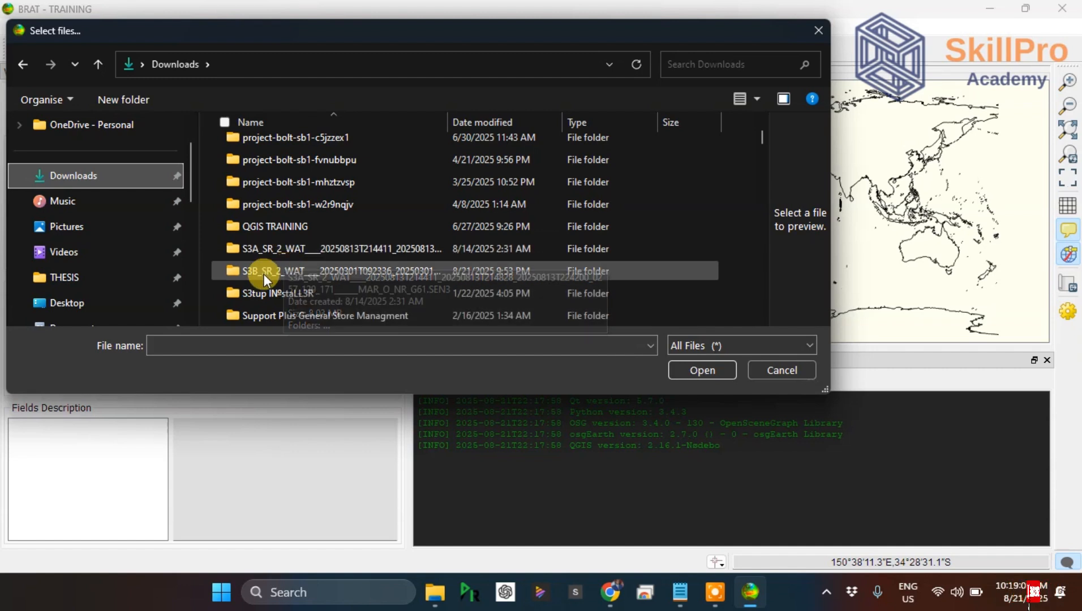
double_click(327, 272)
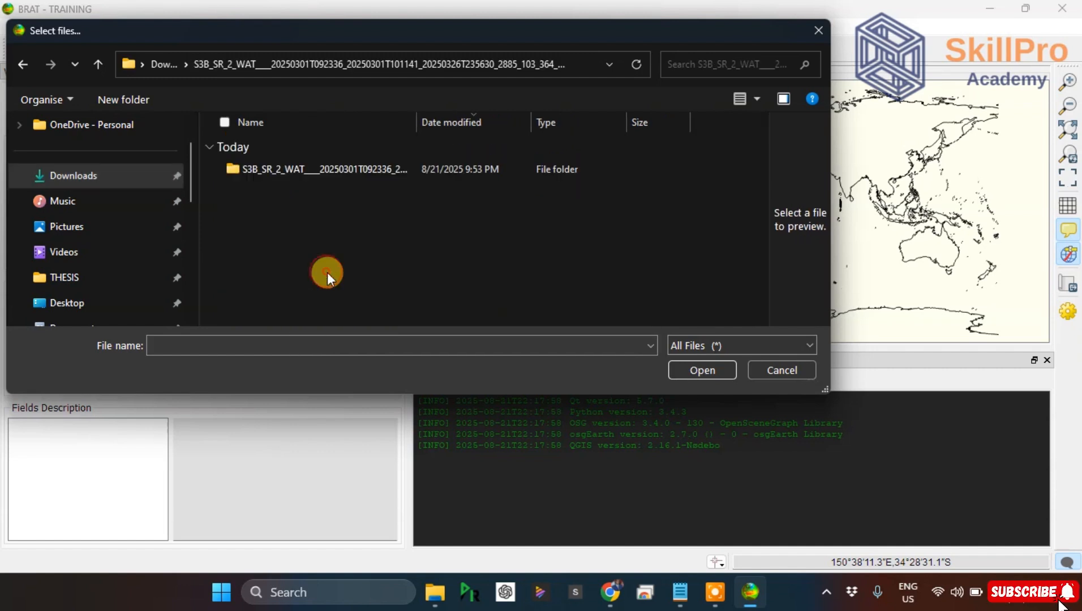
double_click(293, 168)
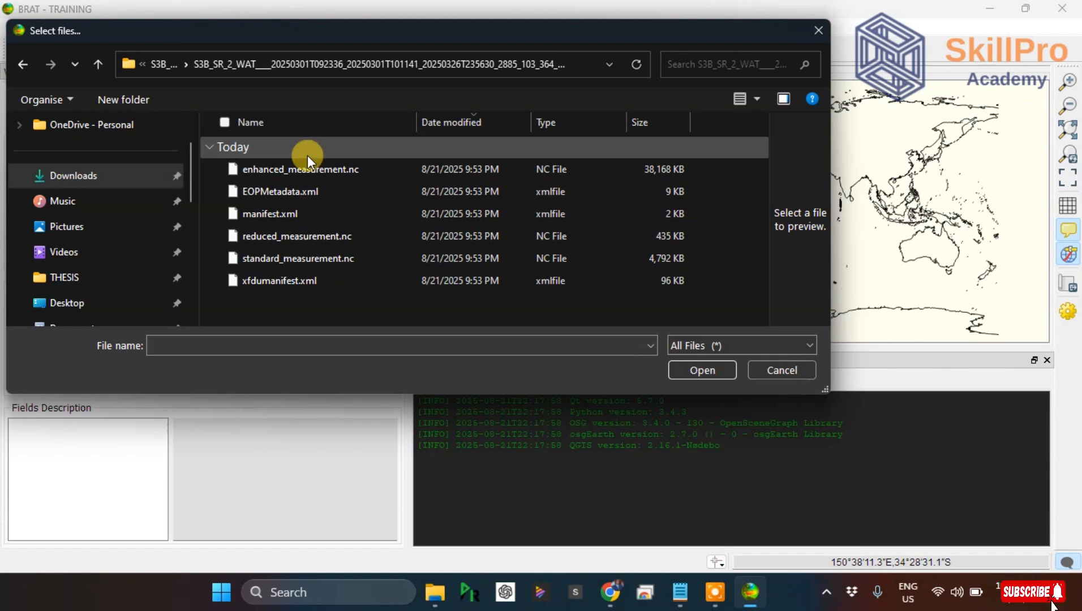
click(314, 262)
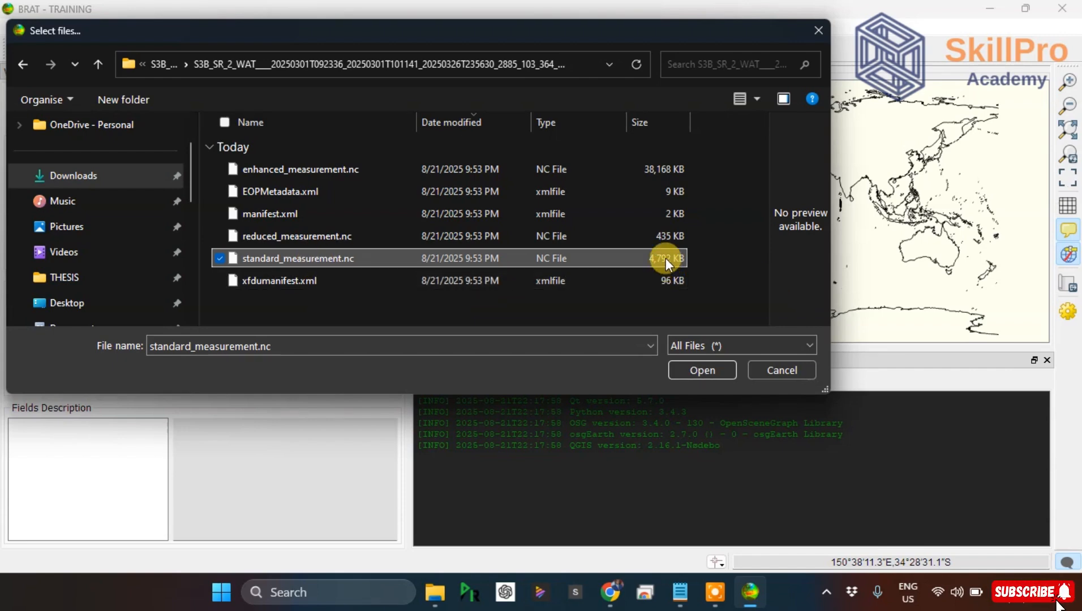
click(707, 373)
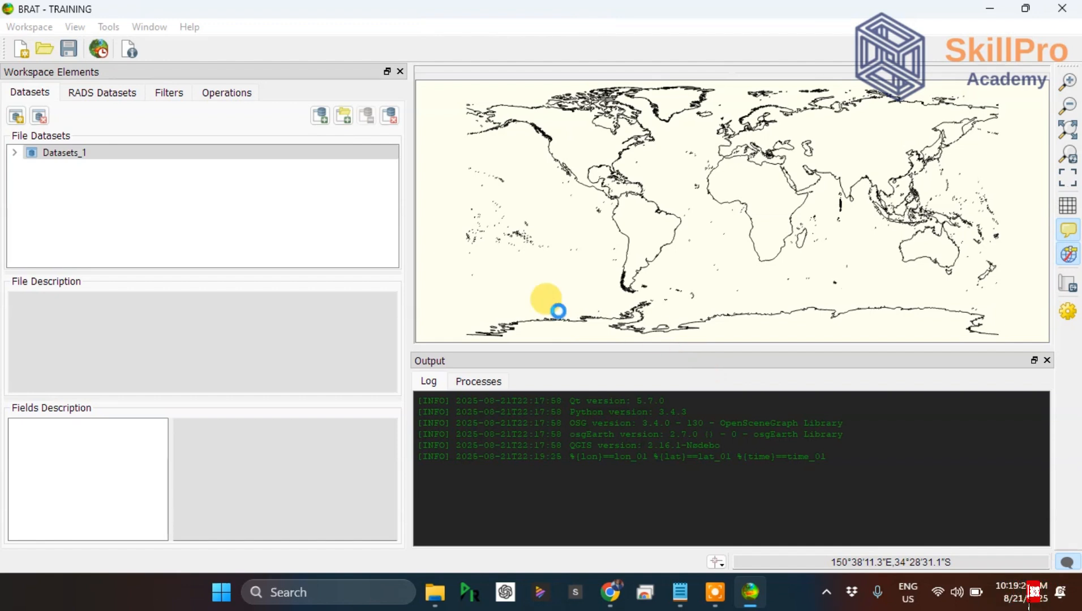
Step: Display the Datasets_1 satellite track on the map and examine where it crosses the West African coast
click(200, 204)
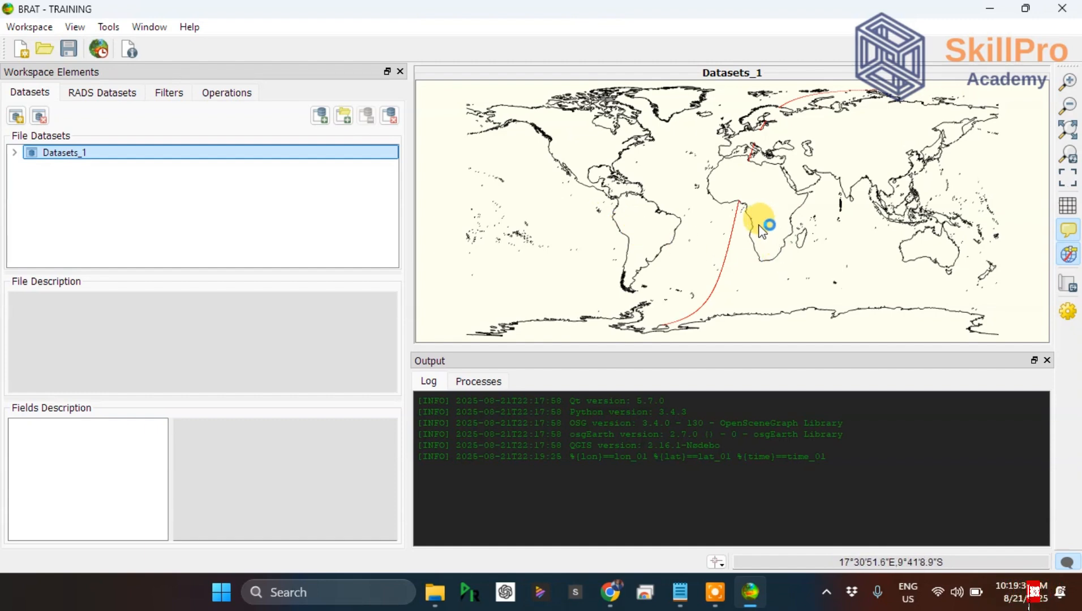
scroll(761, 215, up, 3)
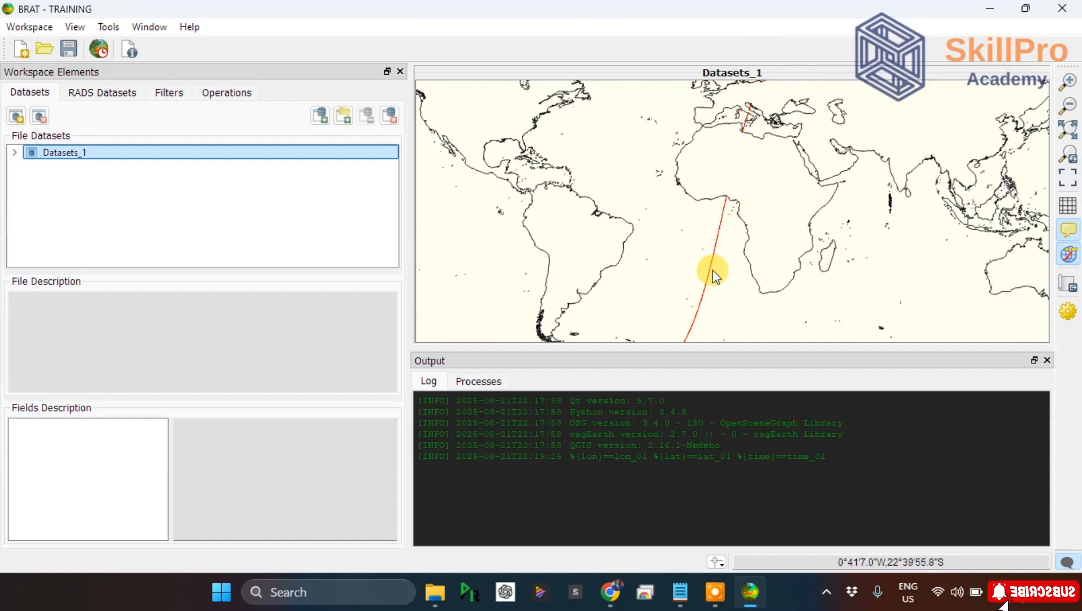
scroll(714, 249, down, 3)
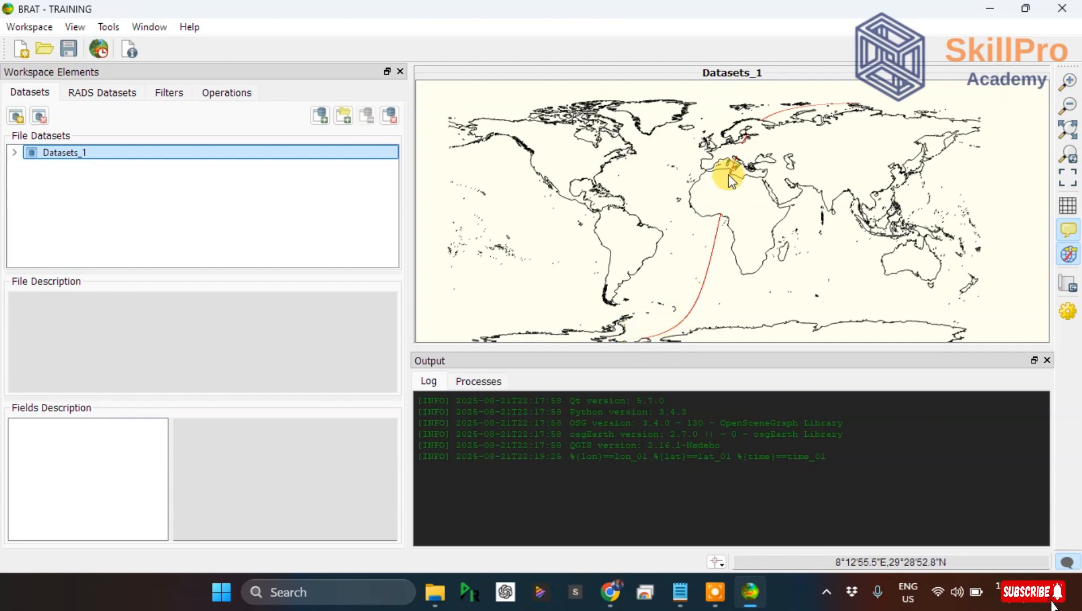
scroll(711, 211, up, 5)
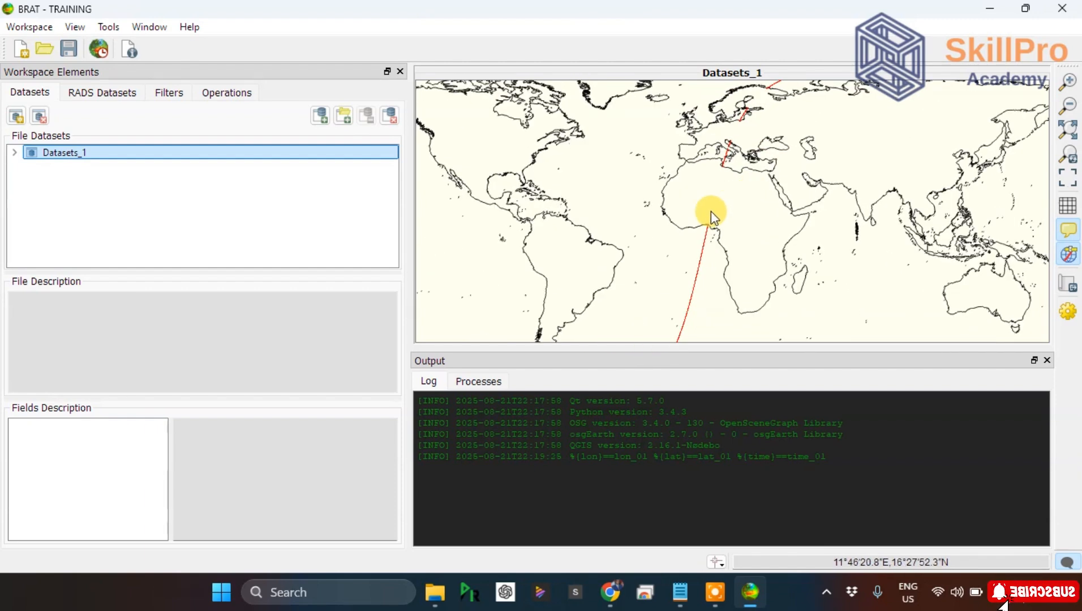
scroll(711, 238, up, 3)
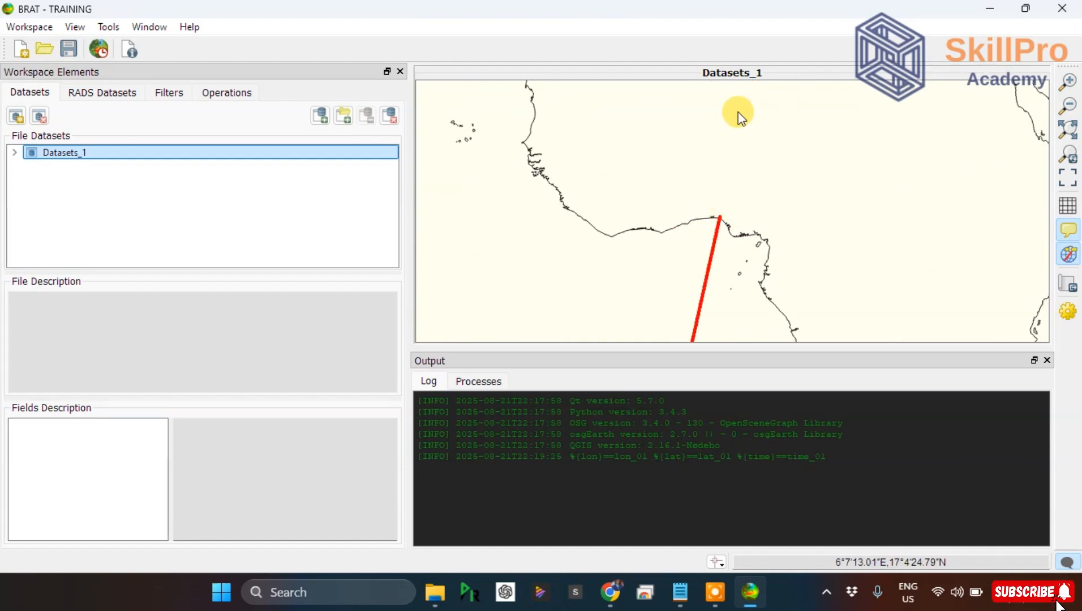
scroll(719, 243, up, 4)
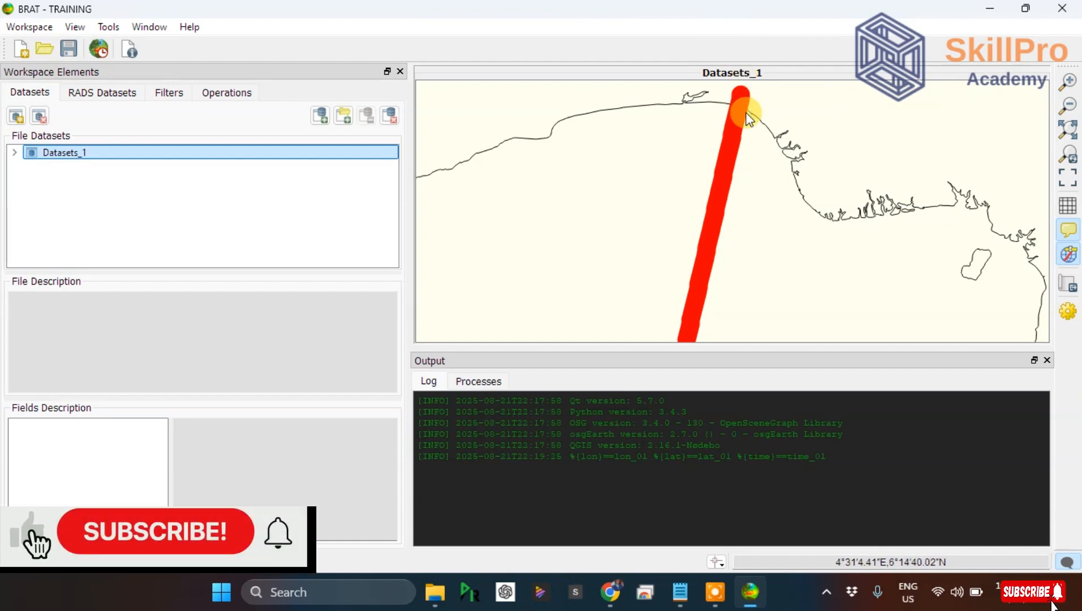
scroll(737, 148, down, 4)
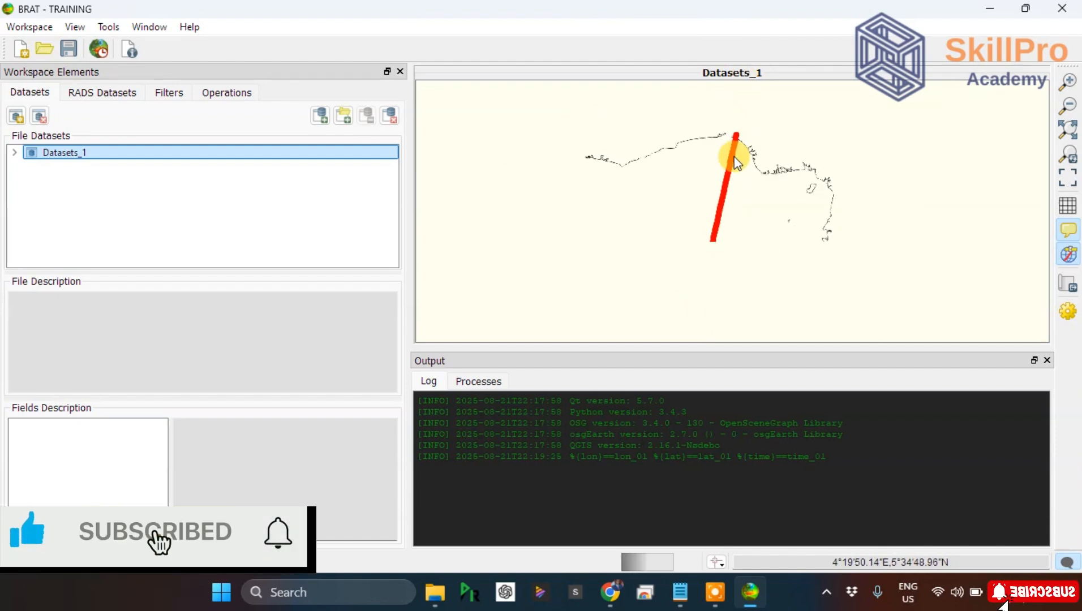
scroll(736, 163, up, 2)
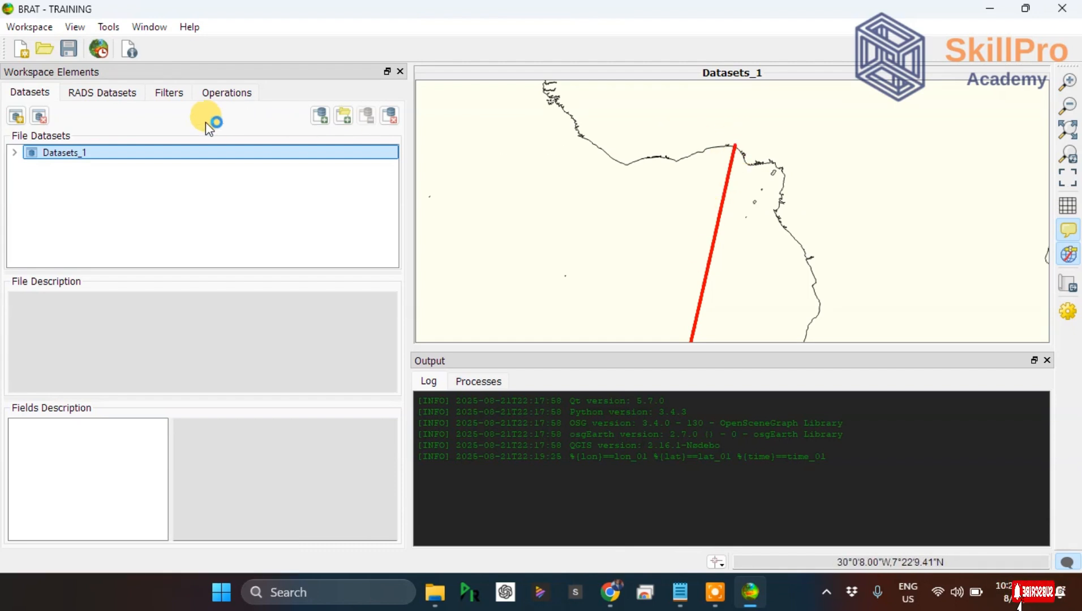
click(106, 91)
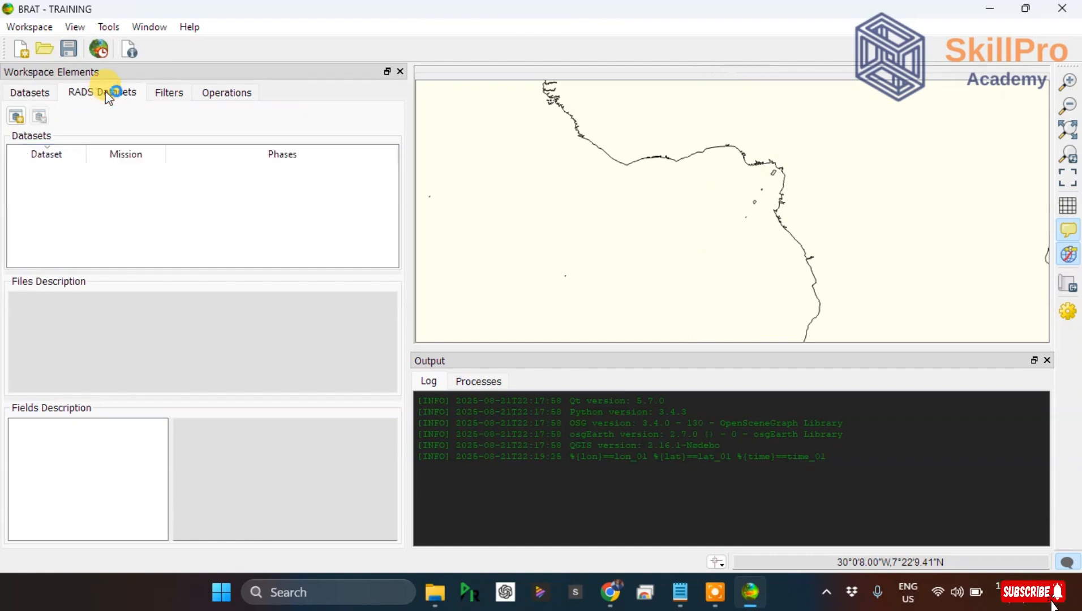
click(16, 115)
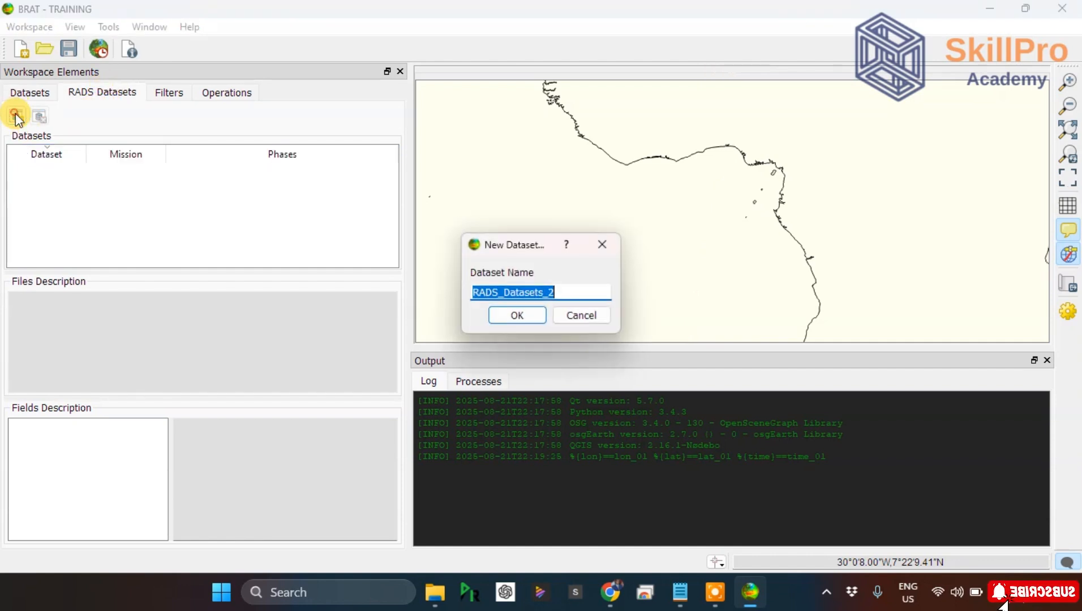
click(531, 325)
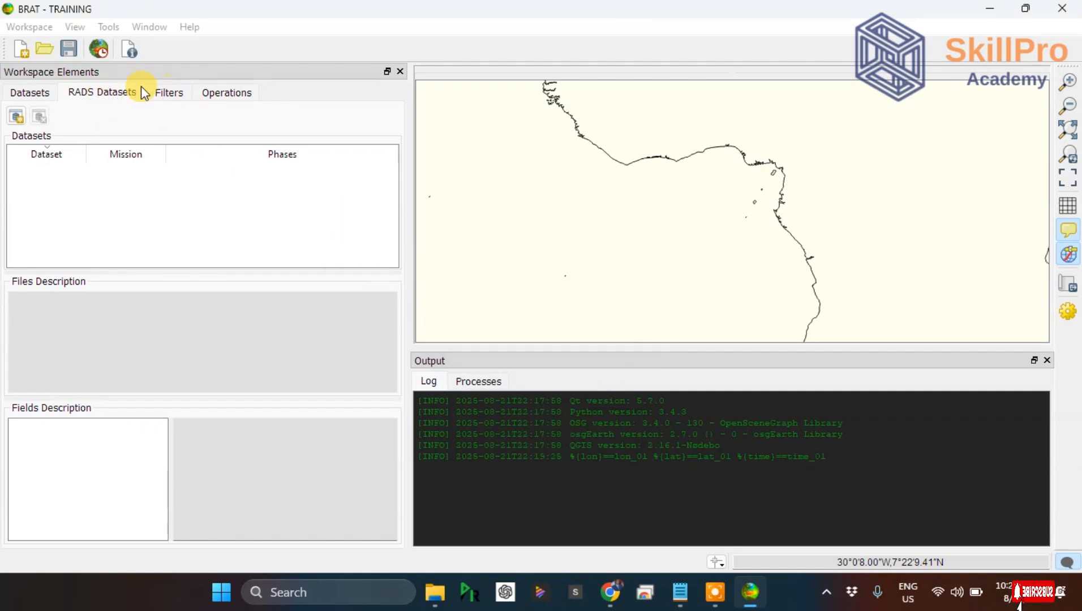
Step: Create a new filter under the suggested name Filter_0 and make it the selected filter
click(169, 92)
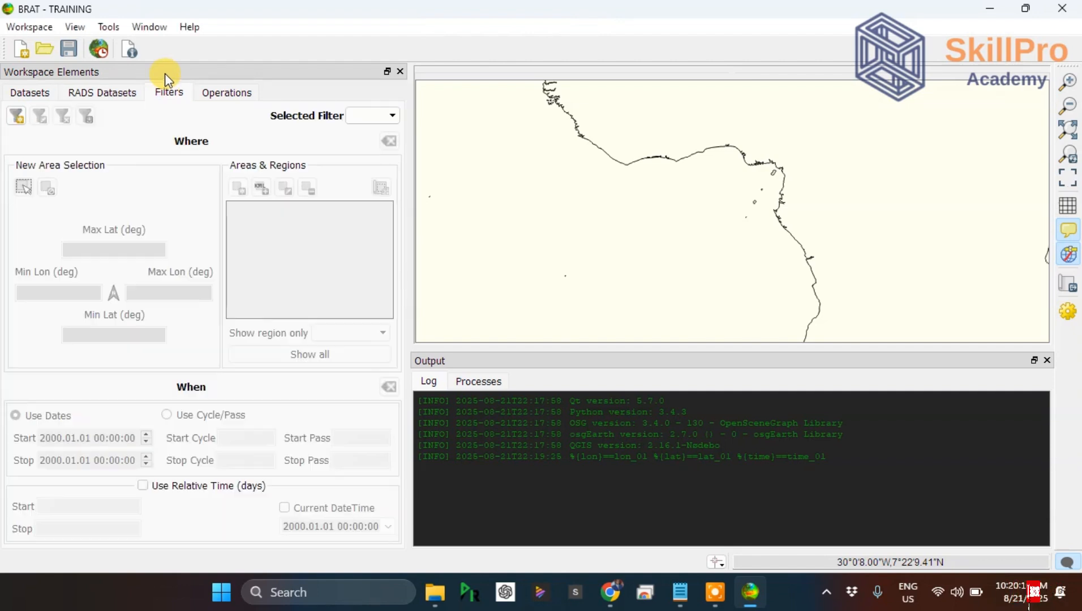
click(16, 116)
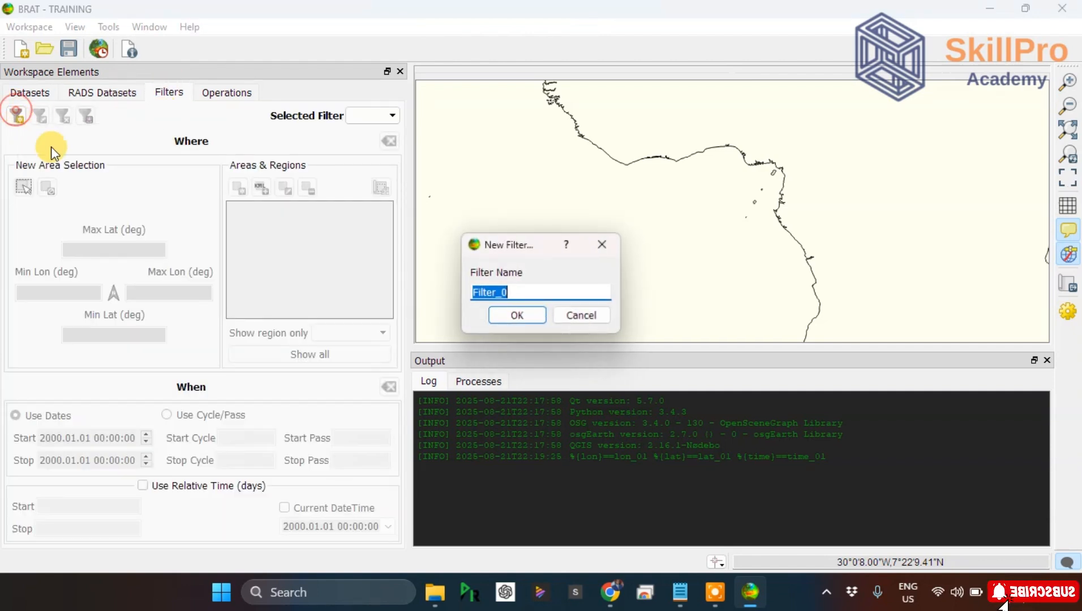
click(516, 317)
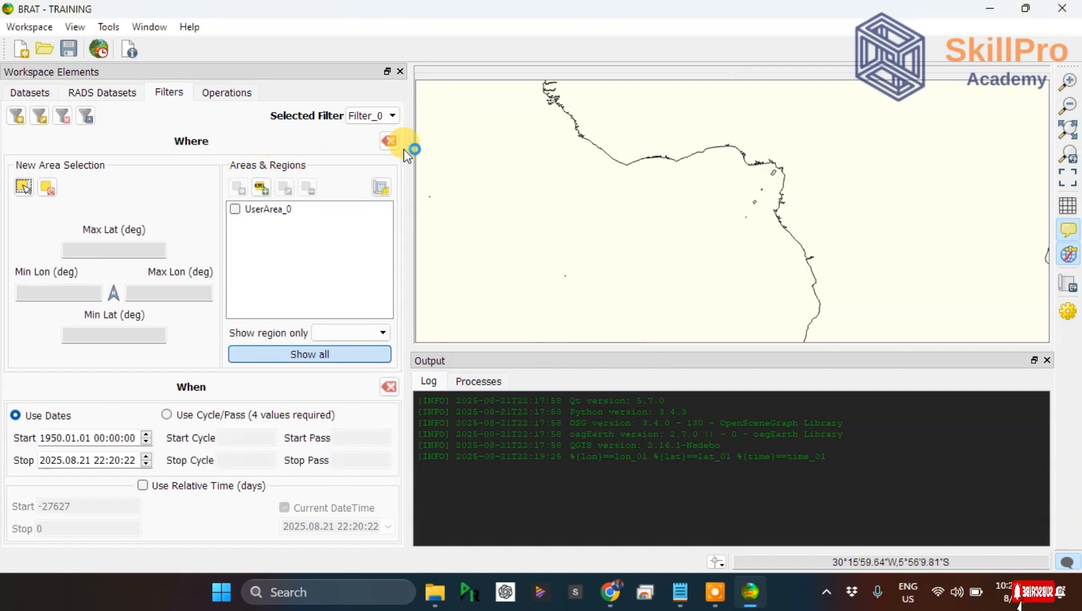
click(392, 116)
click(368, 131)
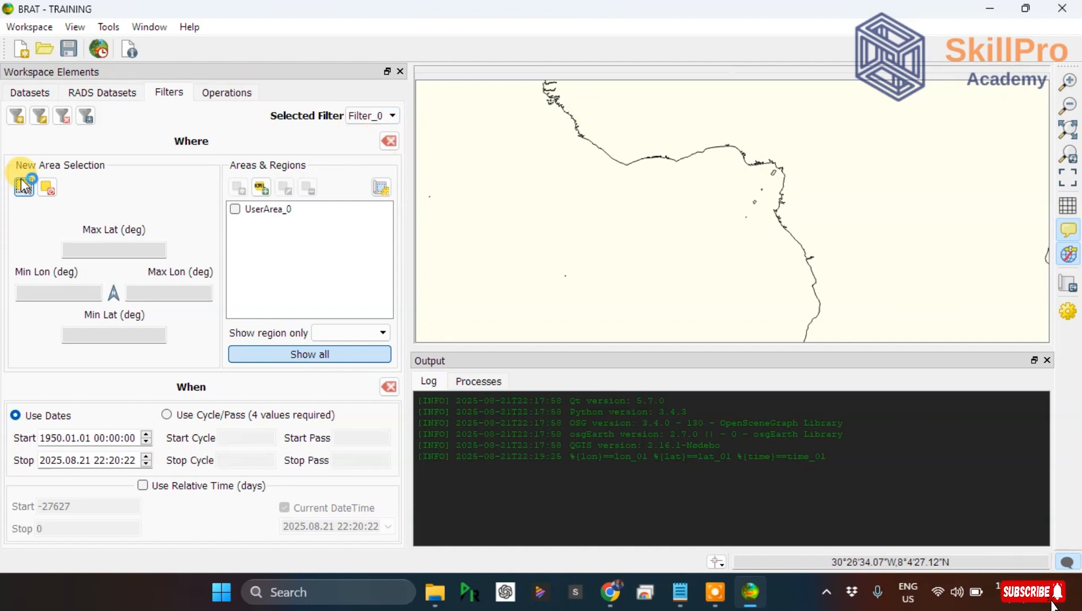
Step: Draw a filter area over the Gulf of Guinea, about 10.4 to -22.1° latitude and -6.1 to 9.3° longitude, and enable UserArea_0
click(23, 187)
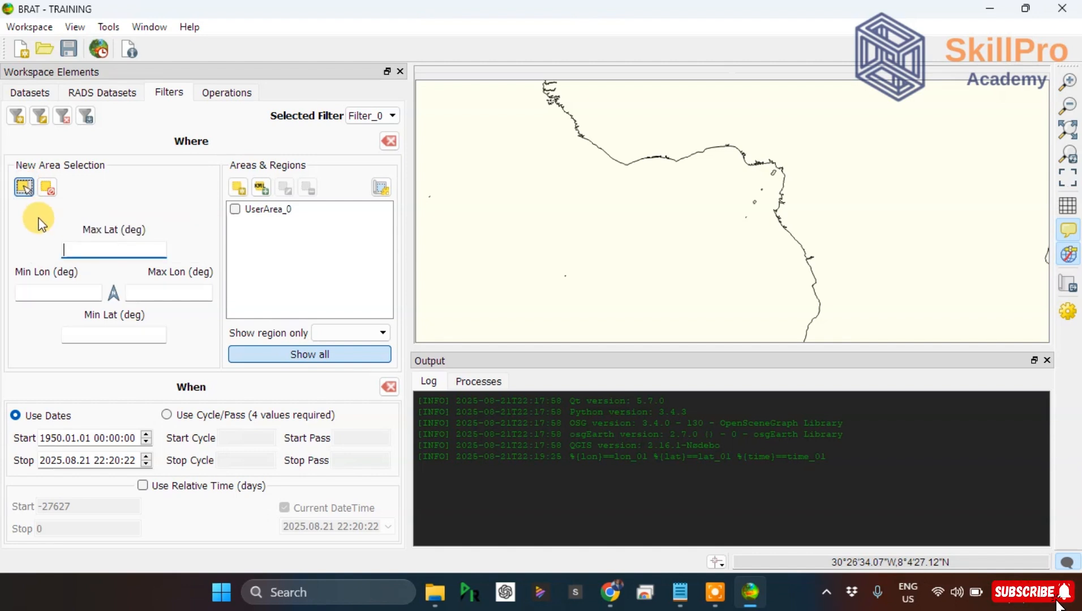
click(260, 212)
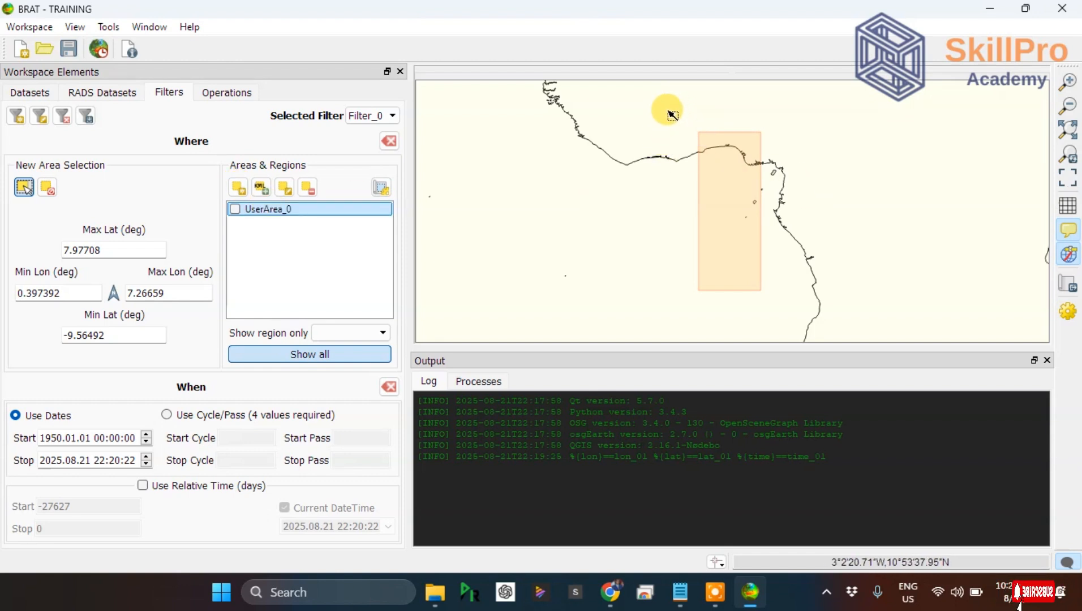
scroll(665, 113, down, 2)
drag(668, 119, 754, 332)
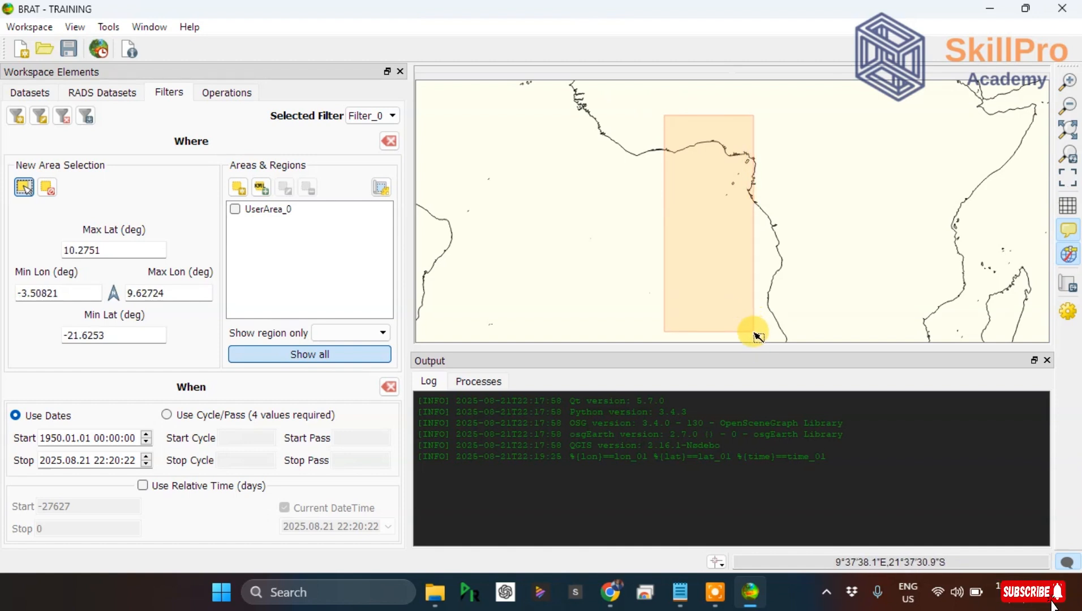
drag(646, 114, 753, 337)
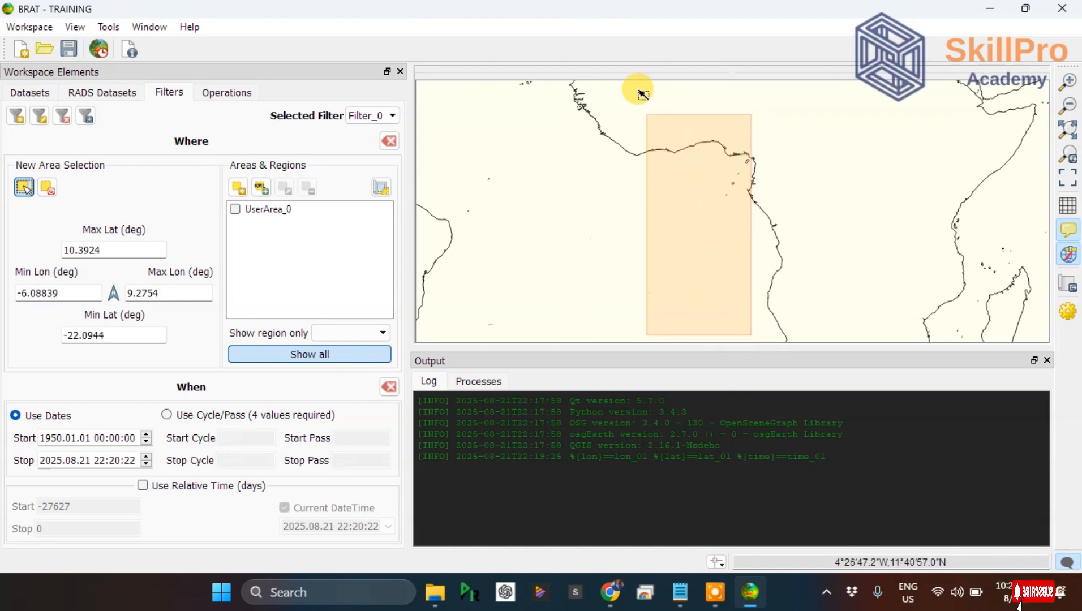
click(250, 209)
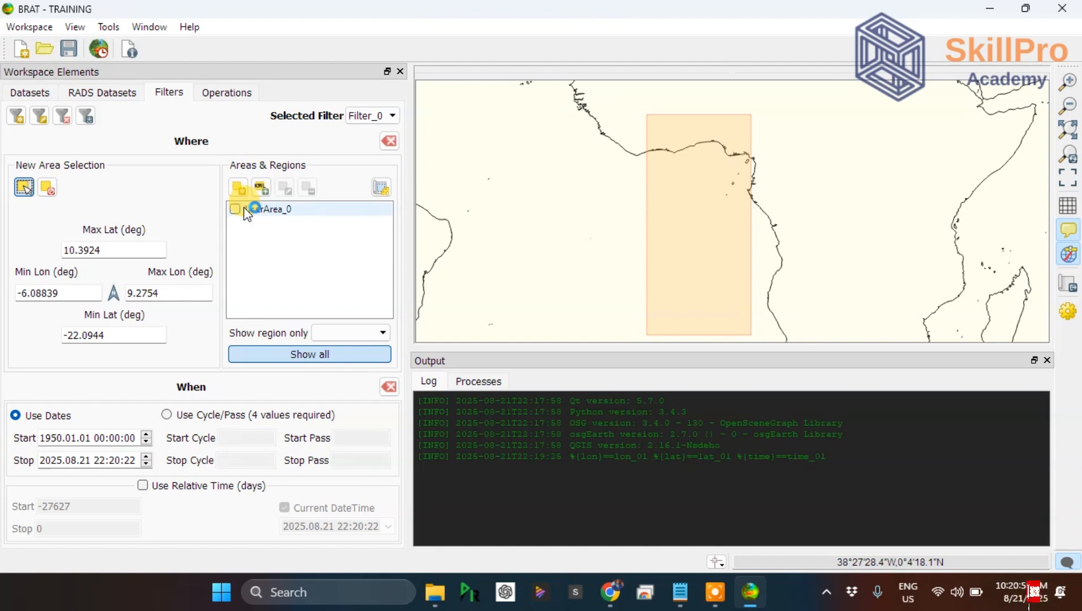
click(274, 188)
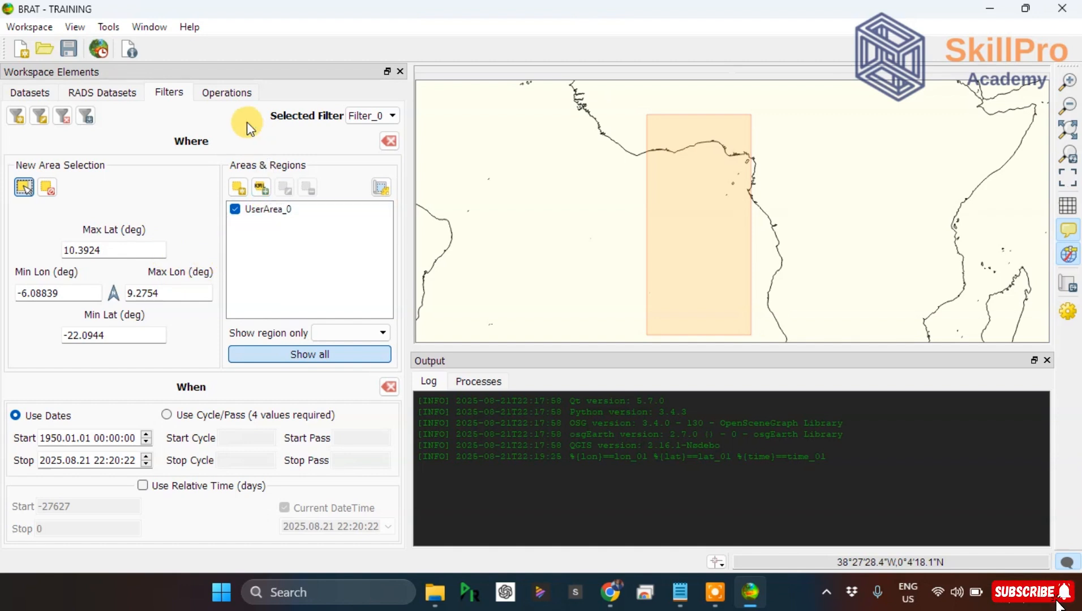
Step: Create a new advanced operation under the suggested name Operations_2 and widen the workspace elements pane
click(224, 90)
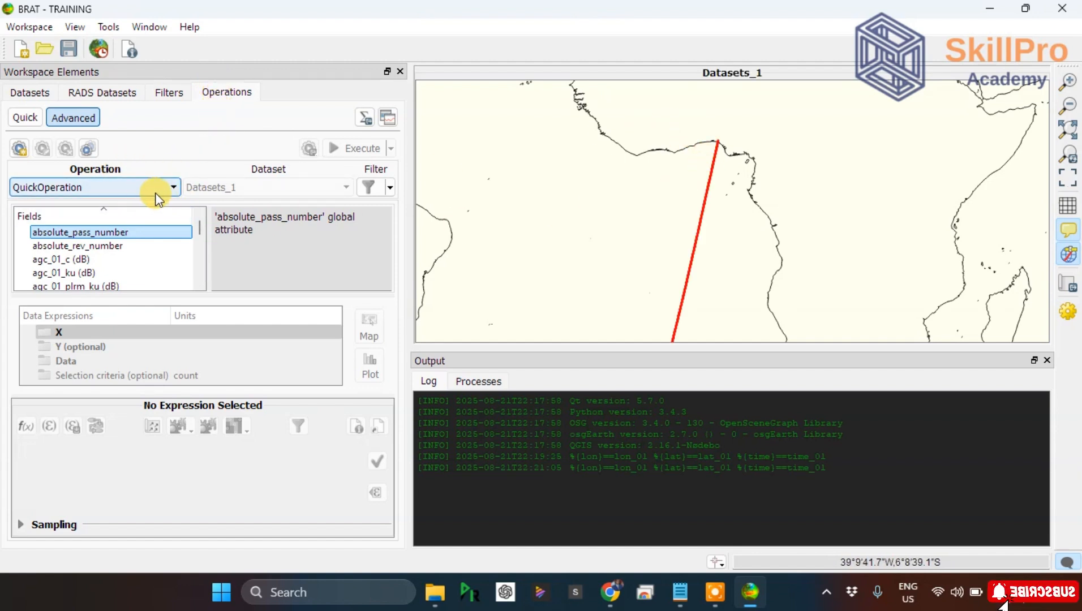
click(18, 119)
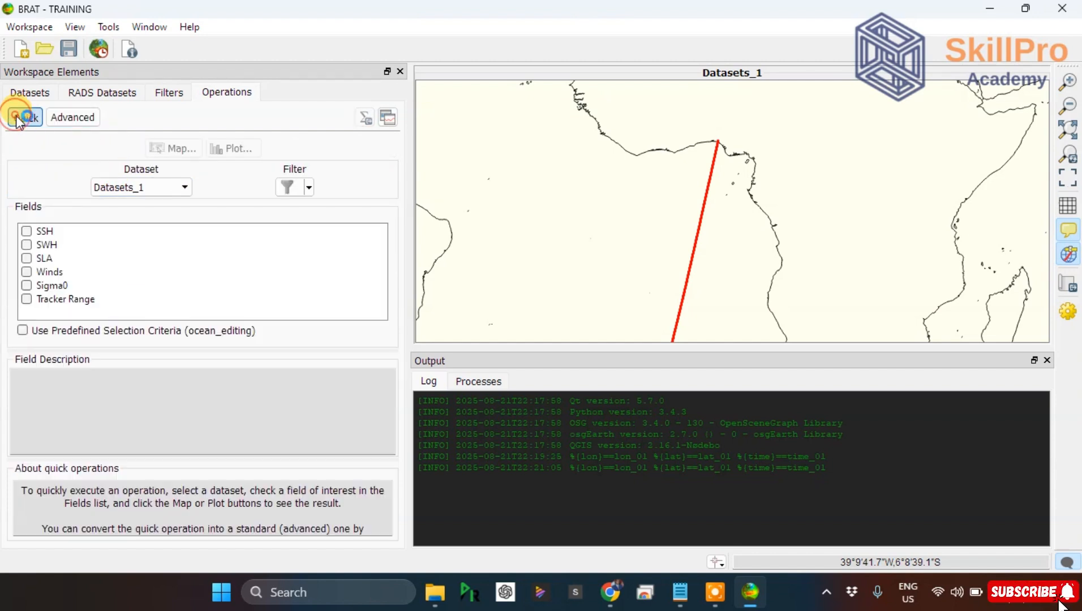
click(69, 119)
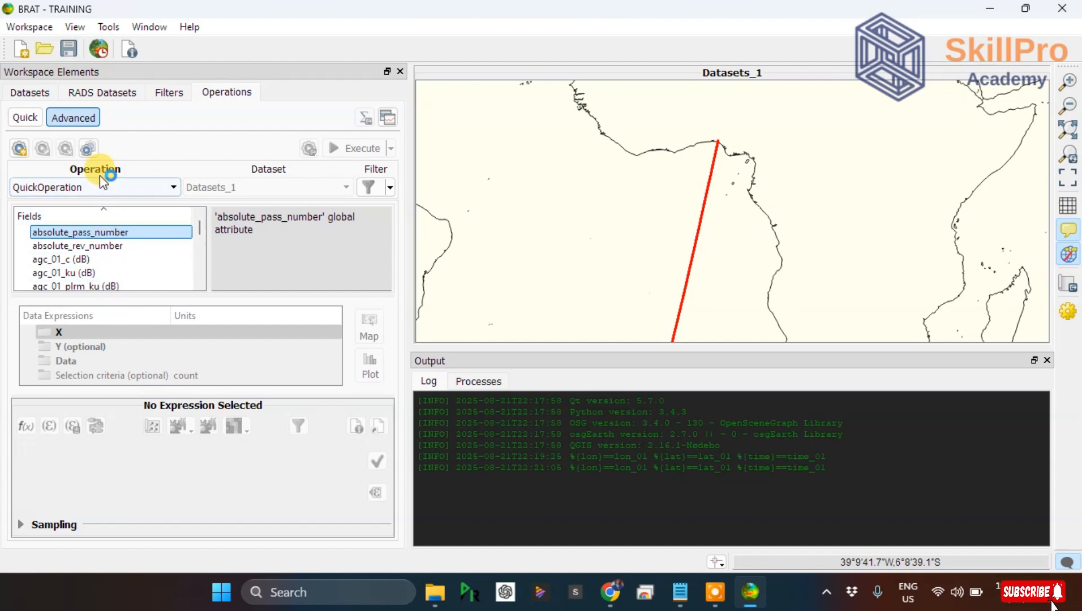
click(19, 150)
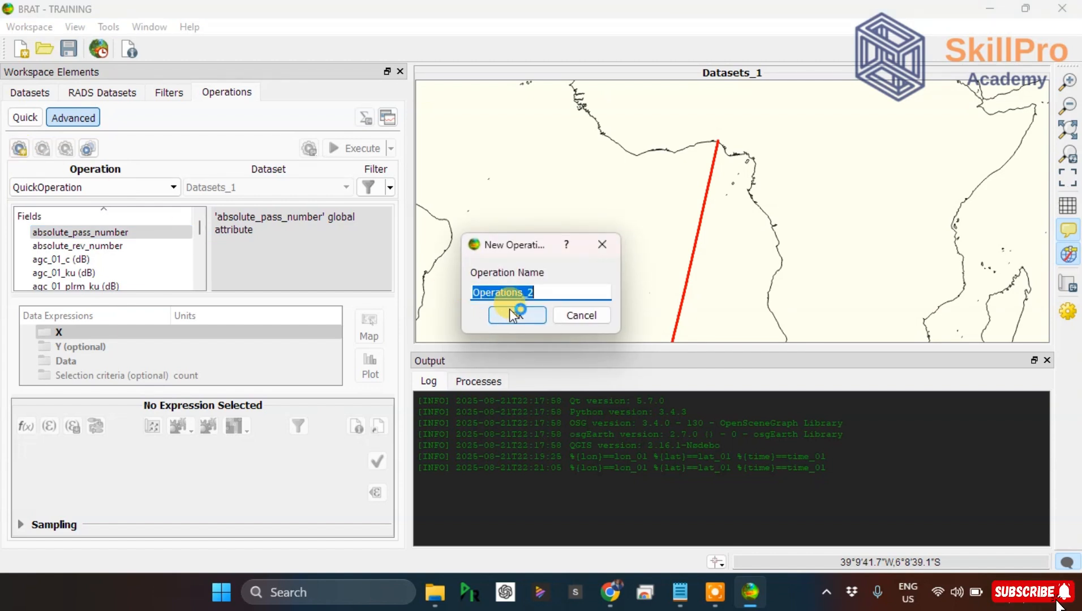
click(512, 310)
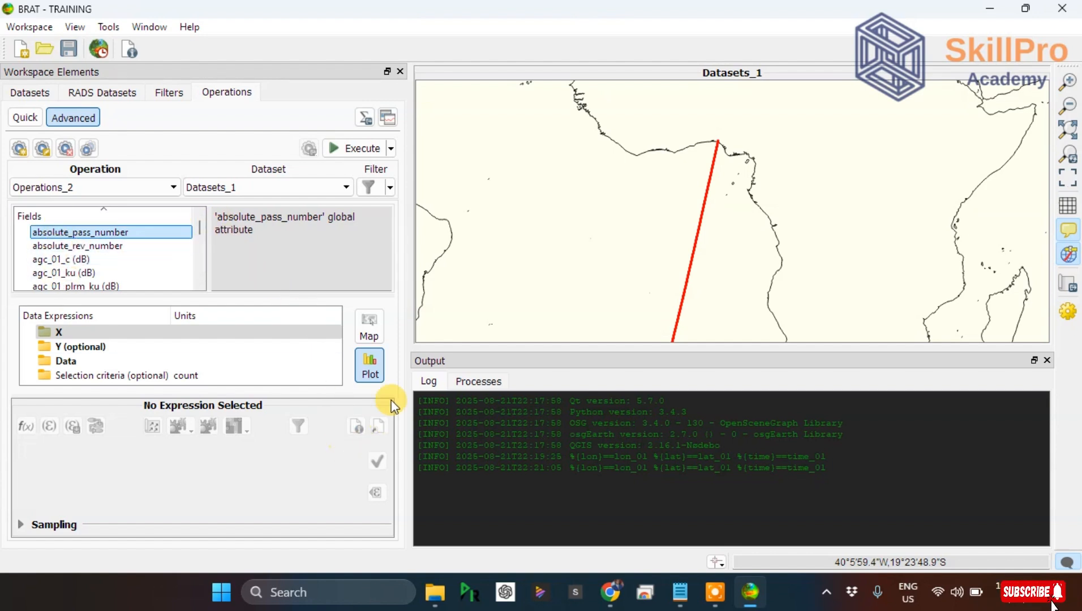
drag(408, 327, 502, 327)
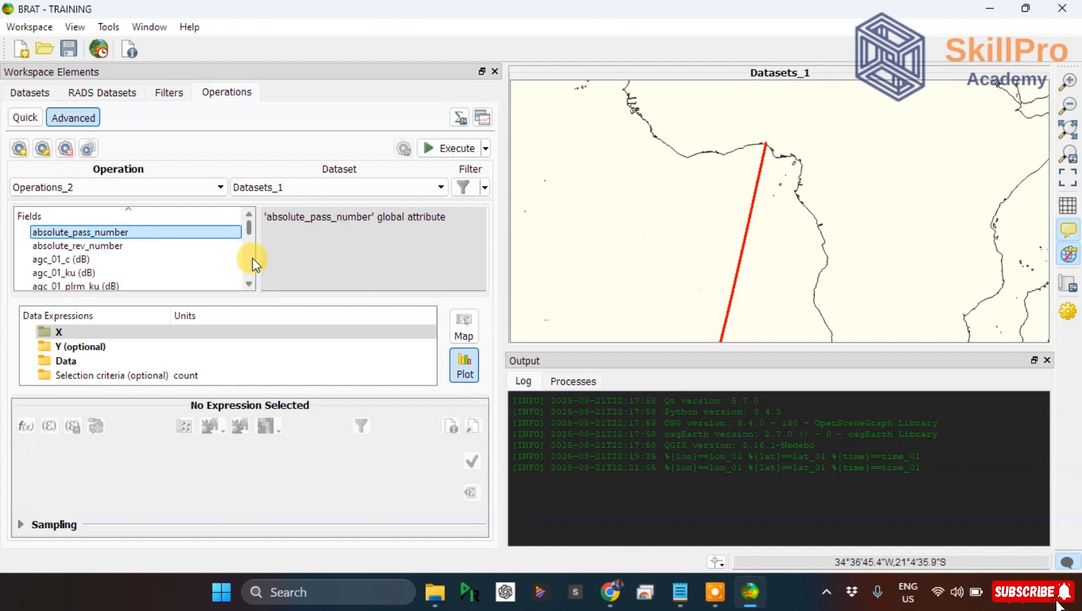
Step: Widen the field list of Operations_2 and assign the longitude field lon_01 as its X expression
drag(258, 260, 283, 258)
click(53, 331)
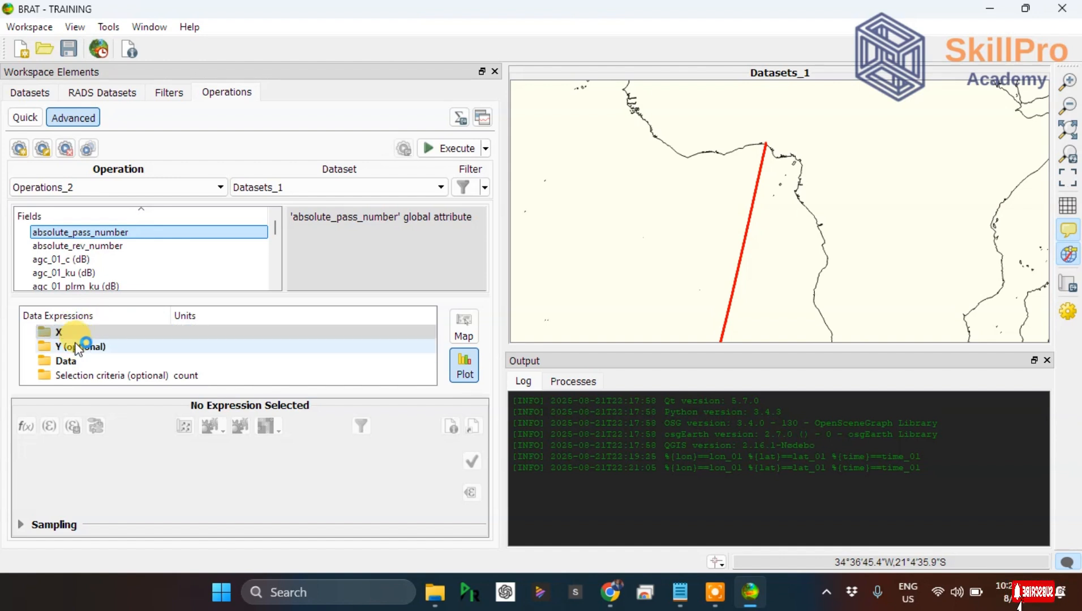
click(119, 332)
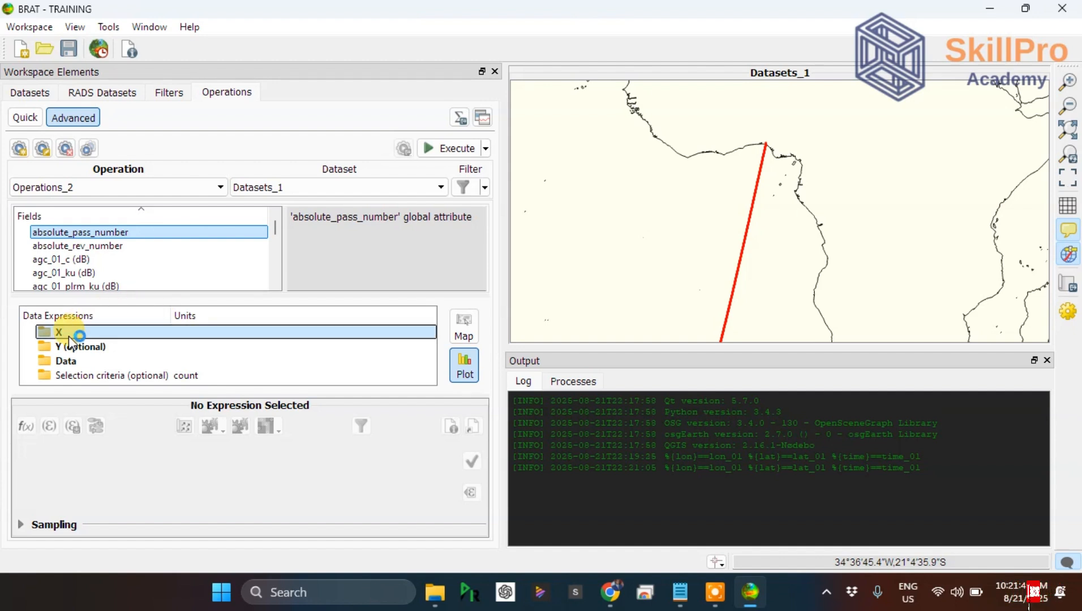
scroll(93, 246, down, 12)
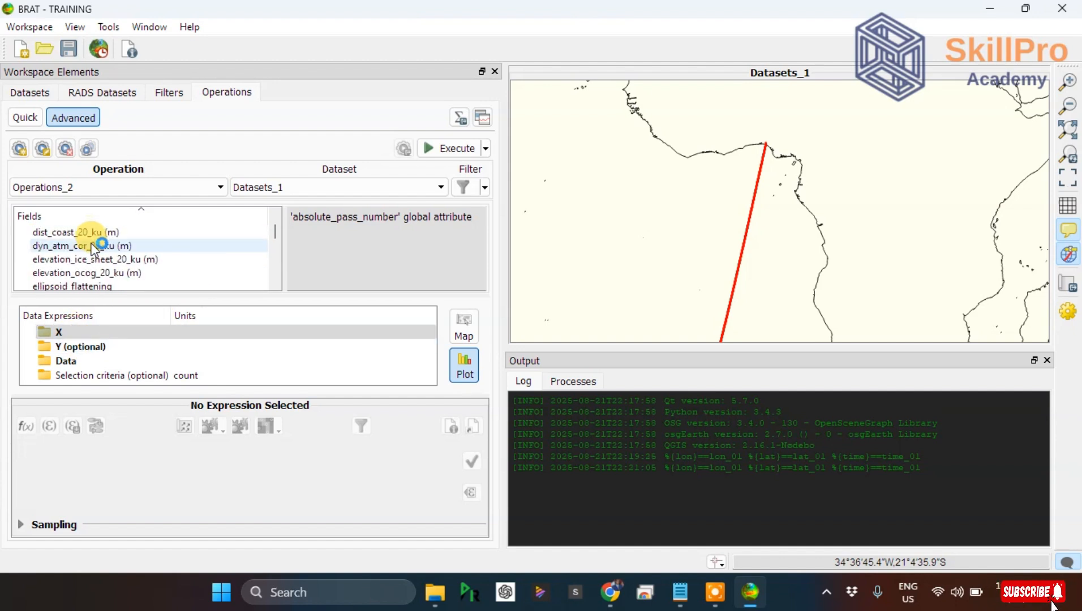
scroll(93, 247, down, 3)
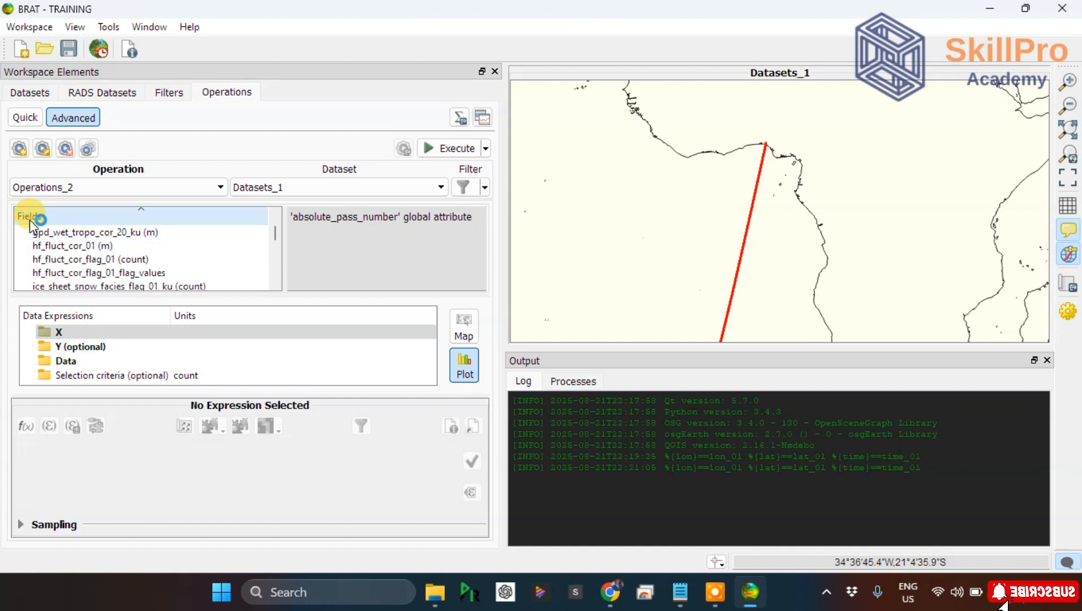
scroll(70, 260, down, 5)
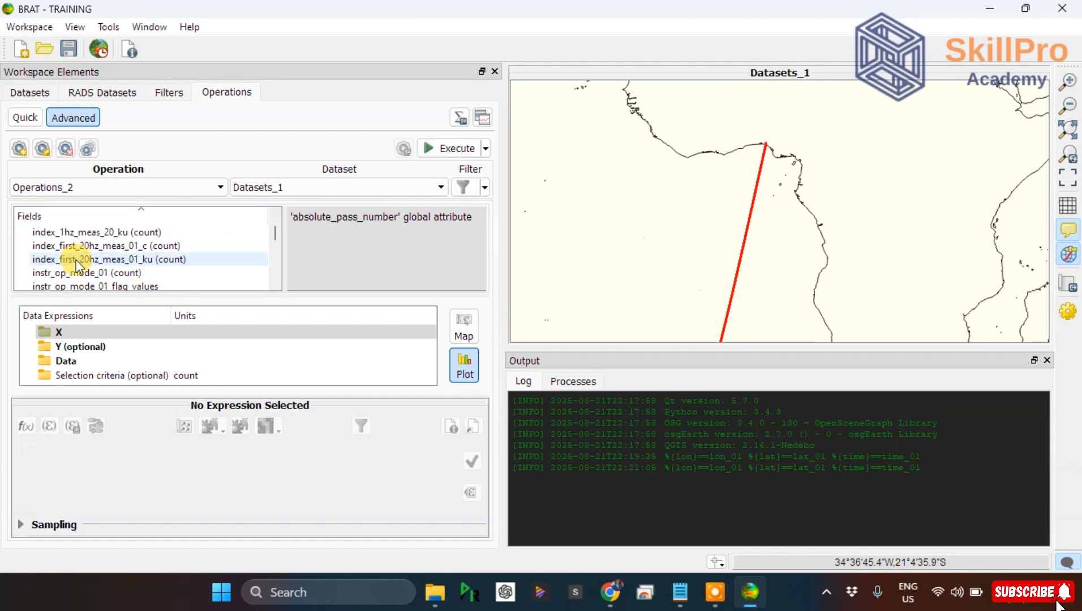
scroll(76, 265, down, 8)
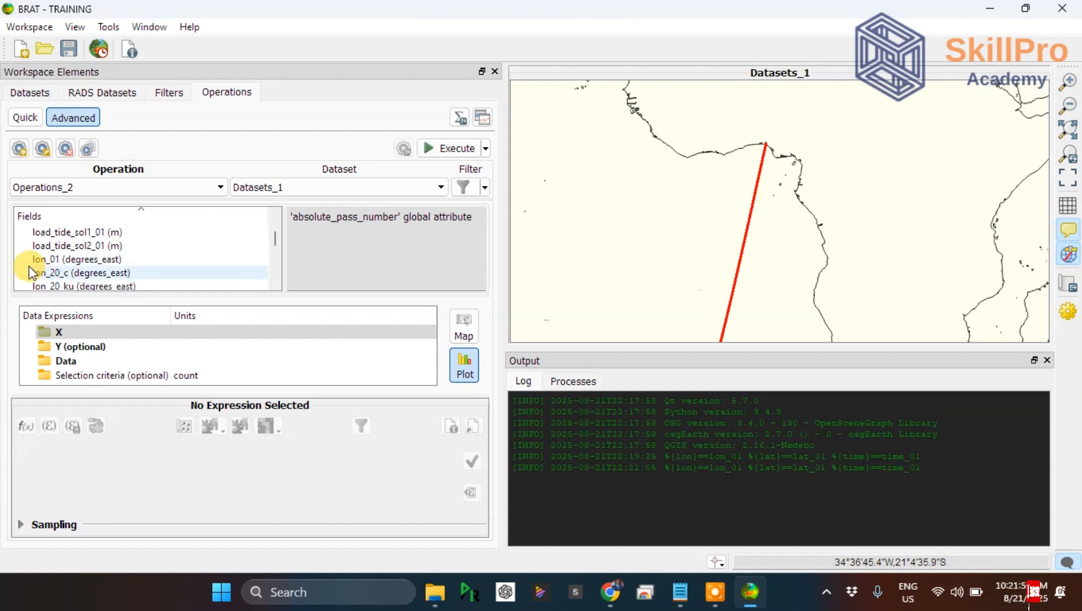
click(82, 259)
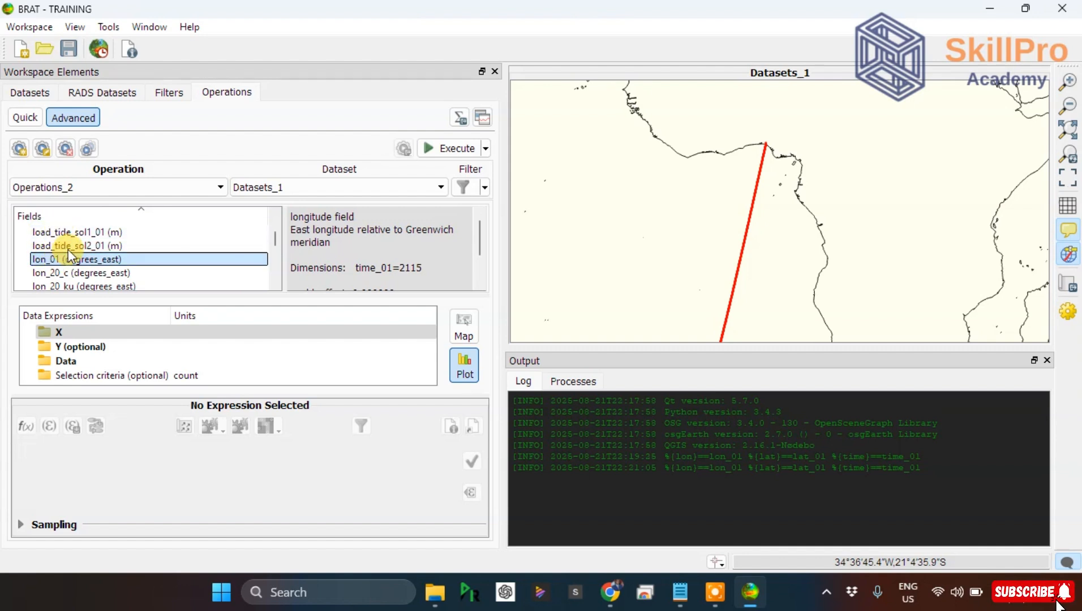
scroll(372, 248, down, 1)
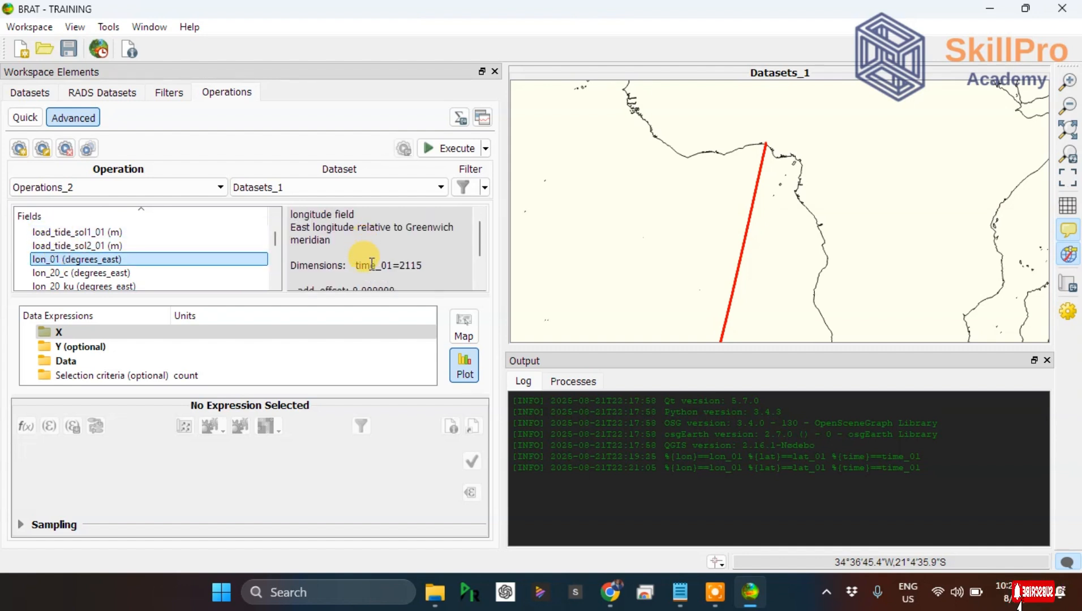
scroll(372, 263, down, 3)
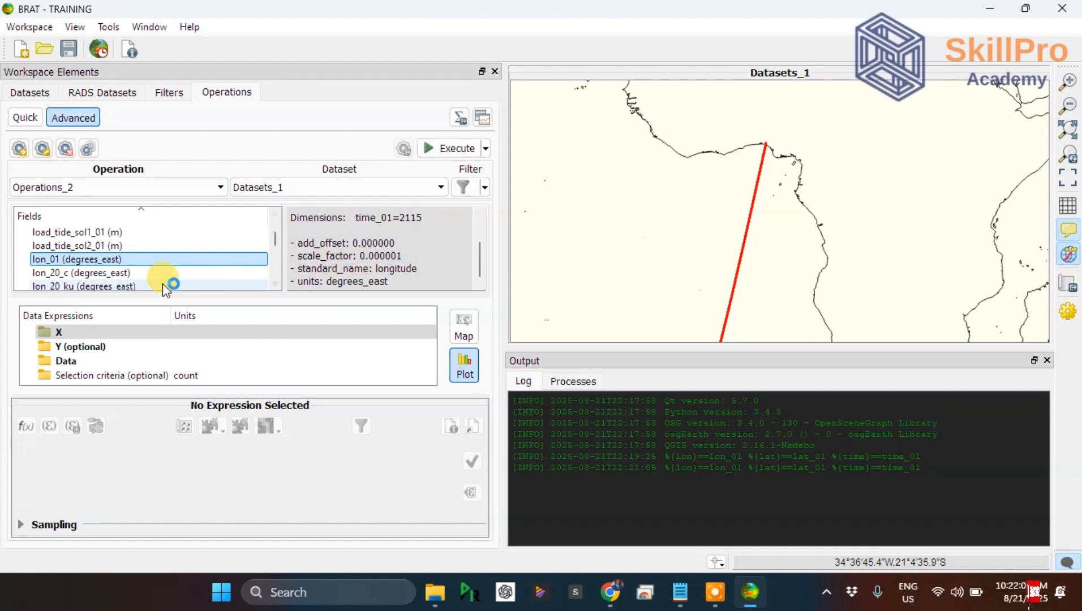
click(85, 261)
drag(72, 265, 98, 333)
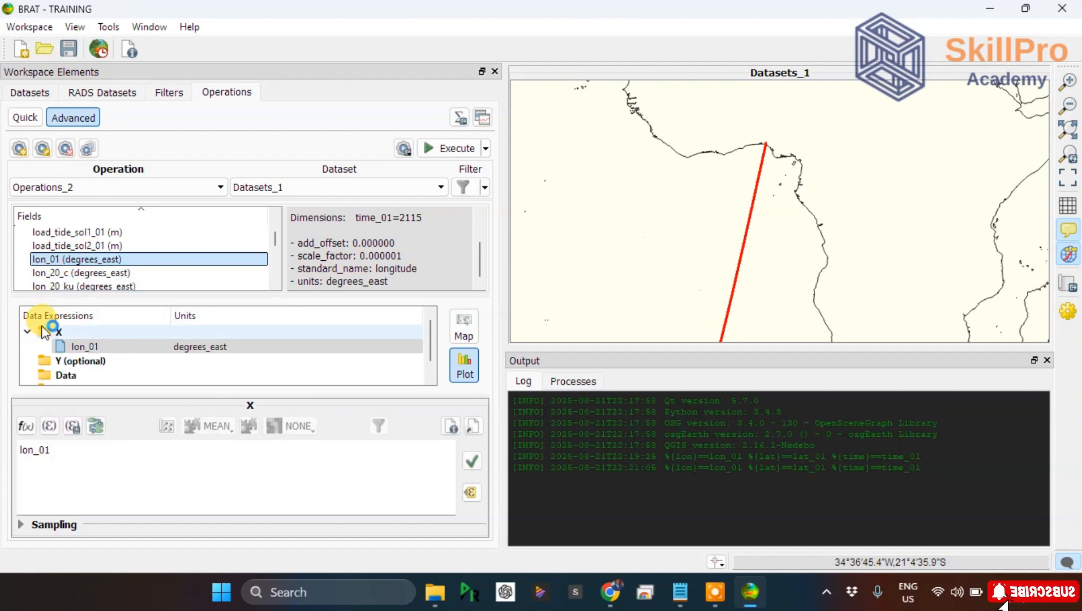
click(88, 347)
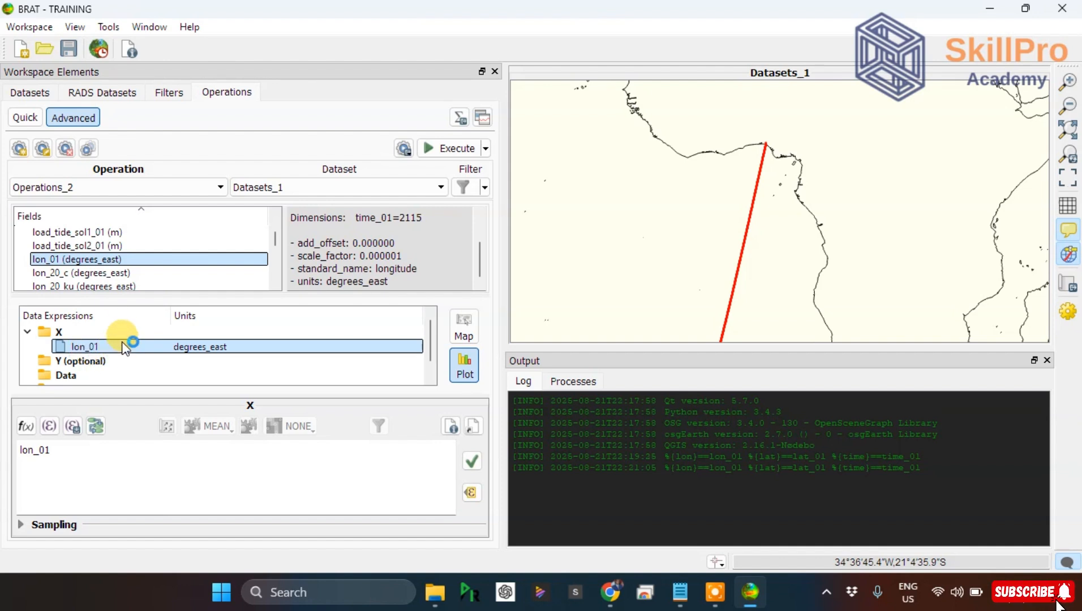
Step: Assign the latitude field lat_01 as the optional Y expression of Operations_2
scroll(72, 252, up, 1)
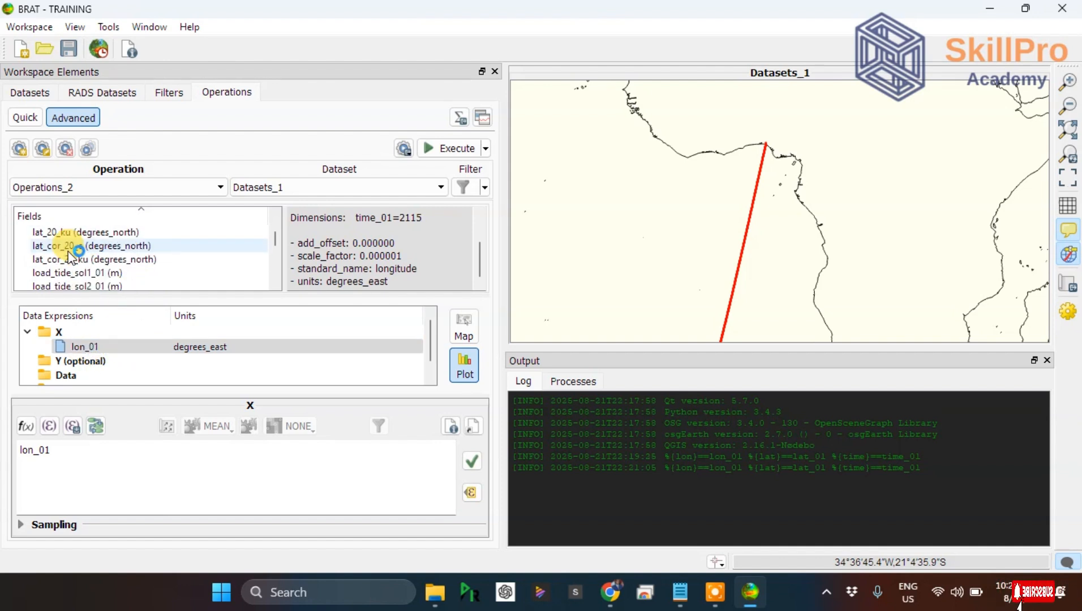
scroll(69, 253, up, 1)
click(68, 247)
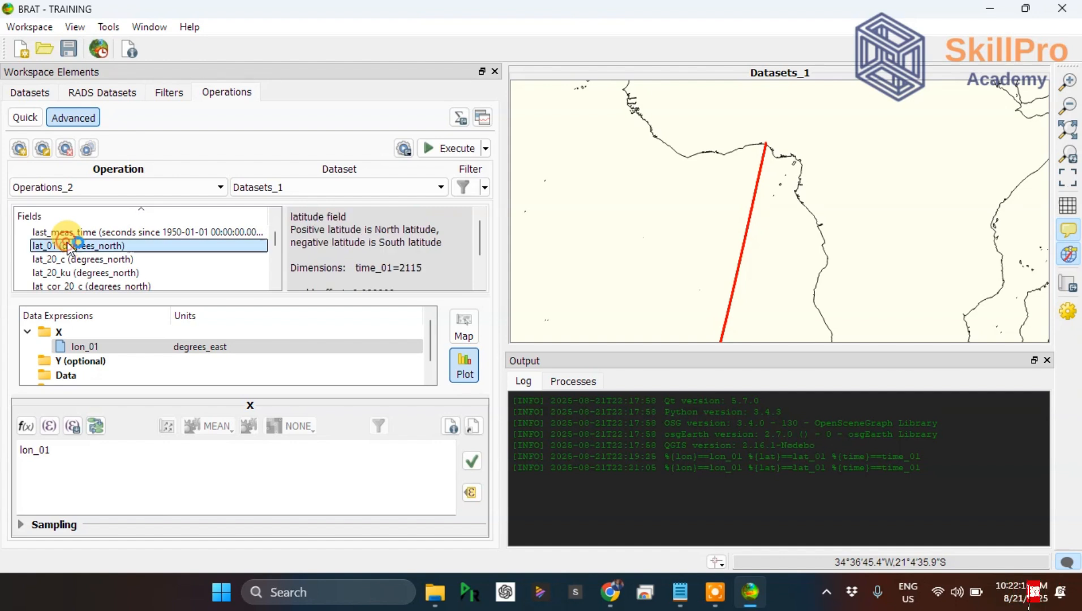
drag(68, 247, 116, 362)
scroll(143, 321, down, 1)
click(180, 347)
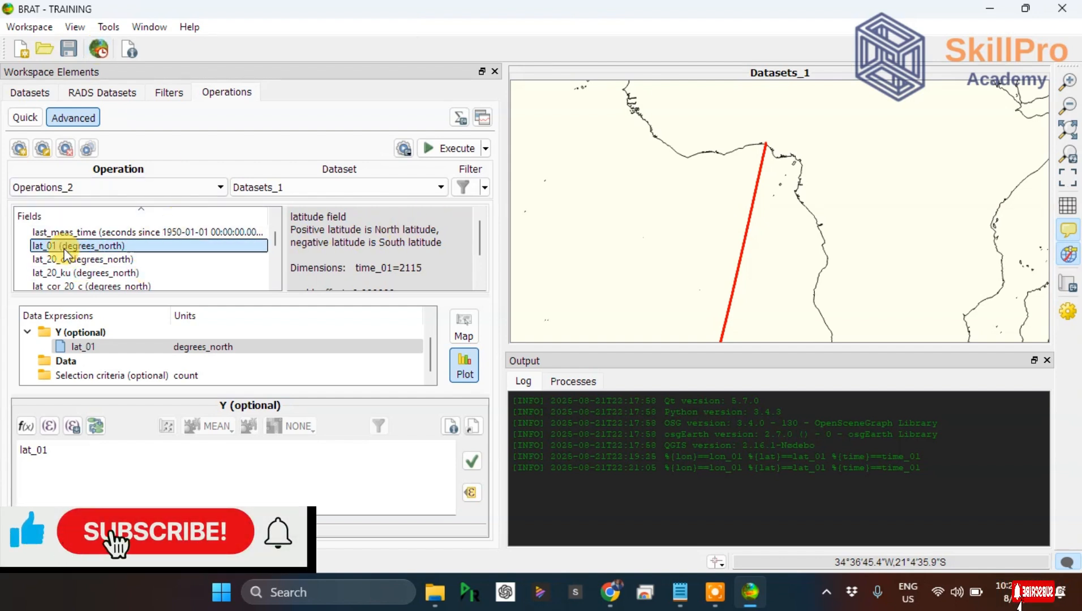
Step: Find the sea surface height anomaly field ssha_01_ku and add it as a Data expression of Operations_2
scroll(91, 248, up, 5)
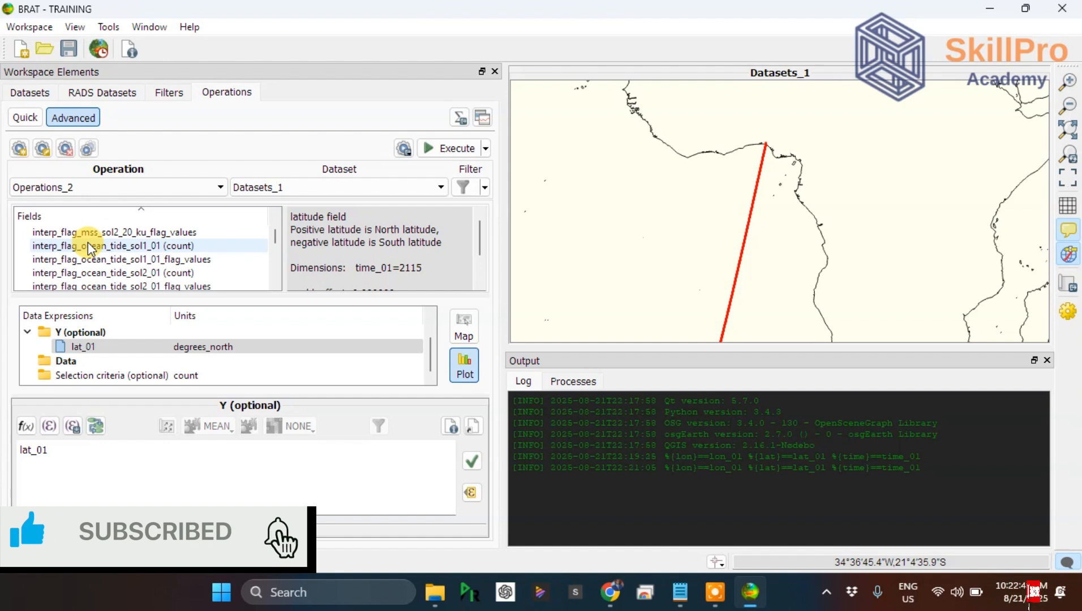
scroll(91, 247, down, 8)
scroll(92, 249, down, 8)
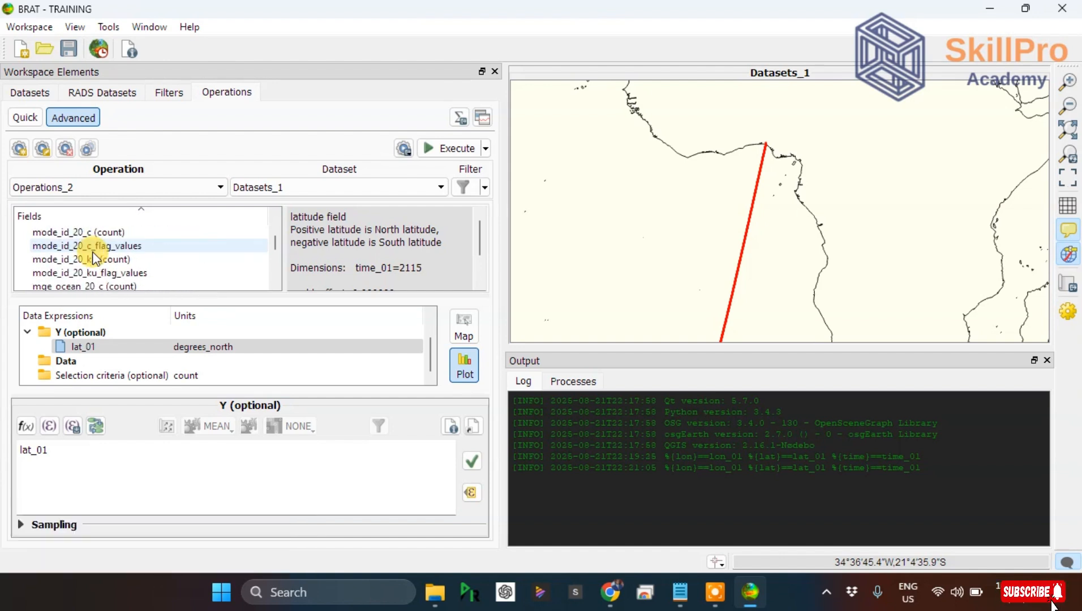
scroll(89, 259, down, 8)
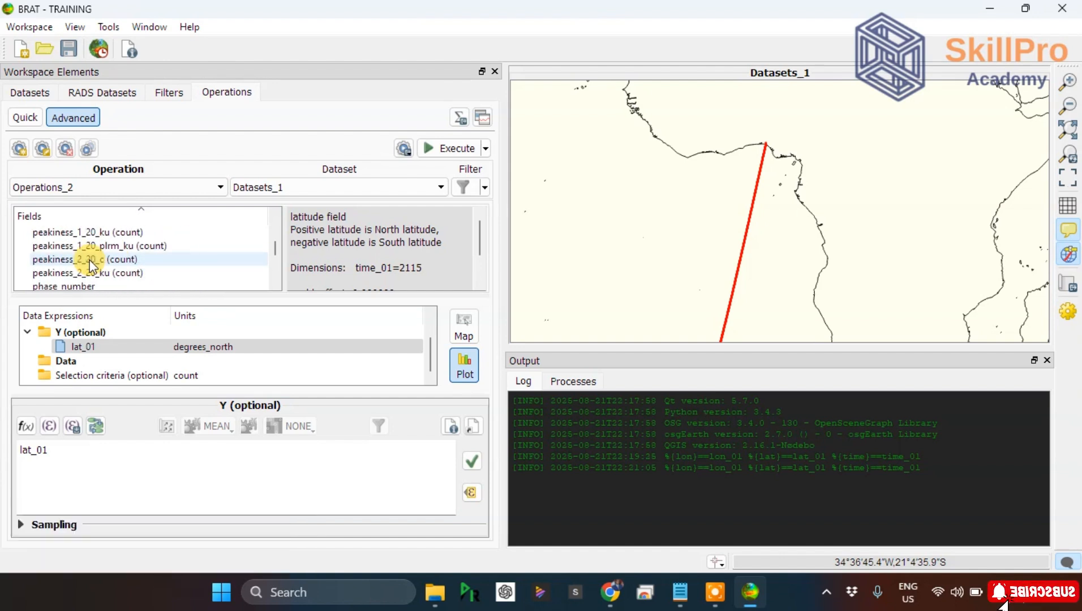
scroll(88, 260, down, 8)
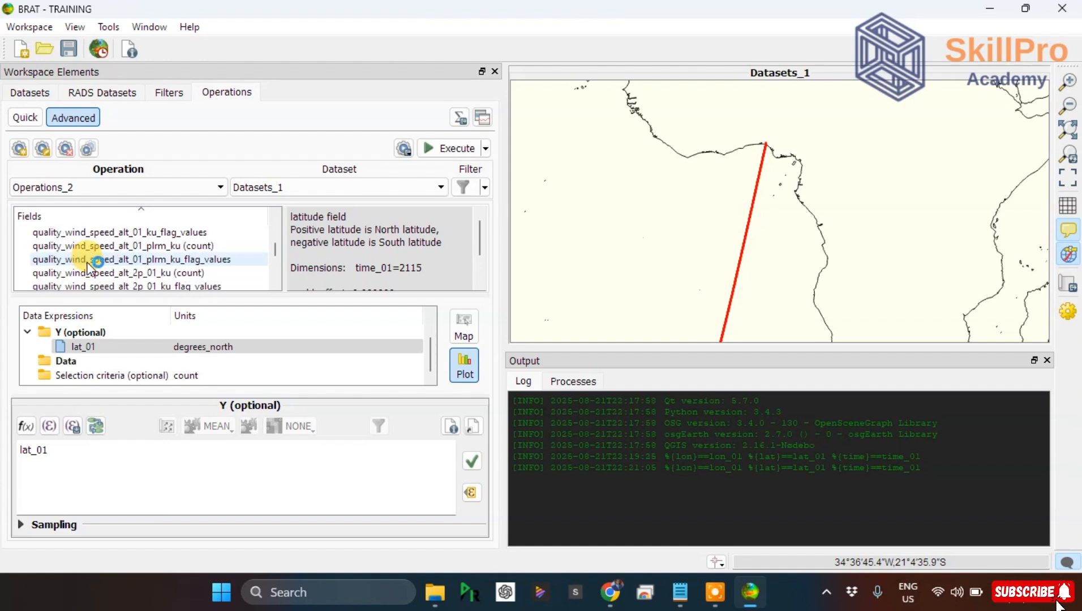
scroll(86, 264, down, 6)
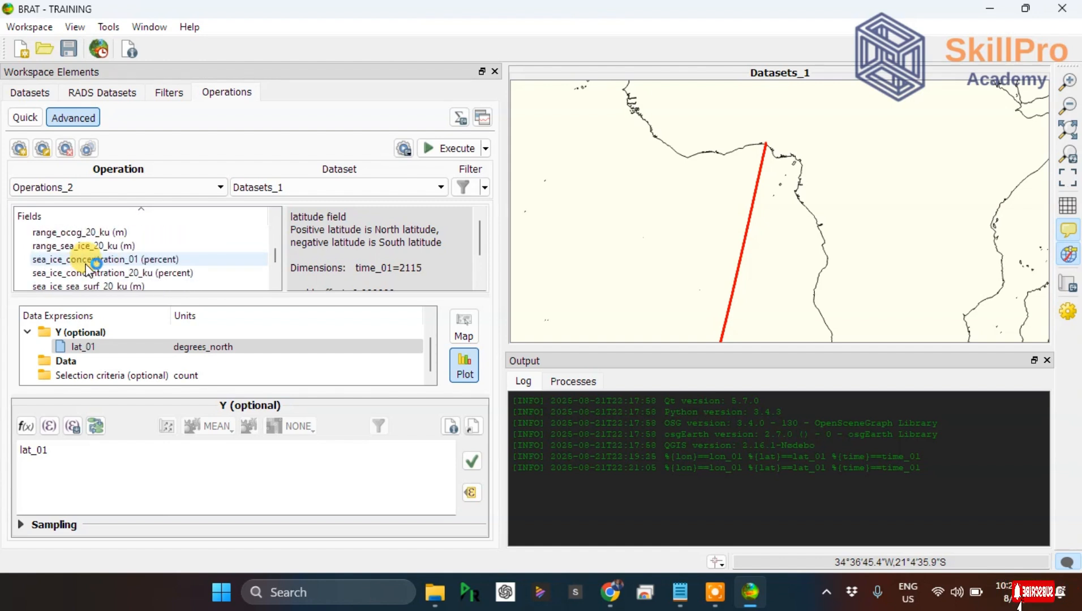
scroll(86, 270, down, 8)
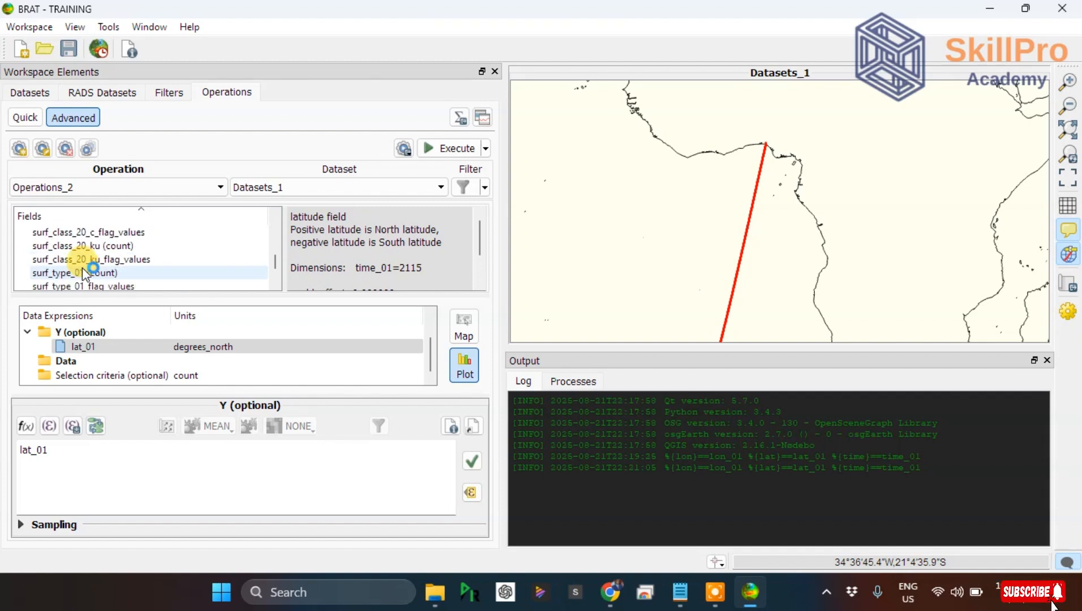
scroll(63, 260, down, 5)
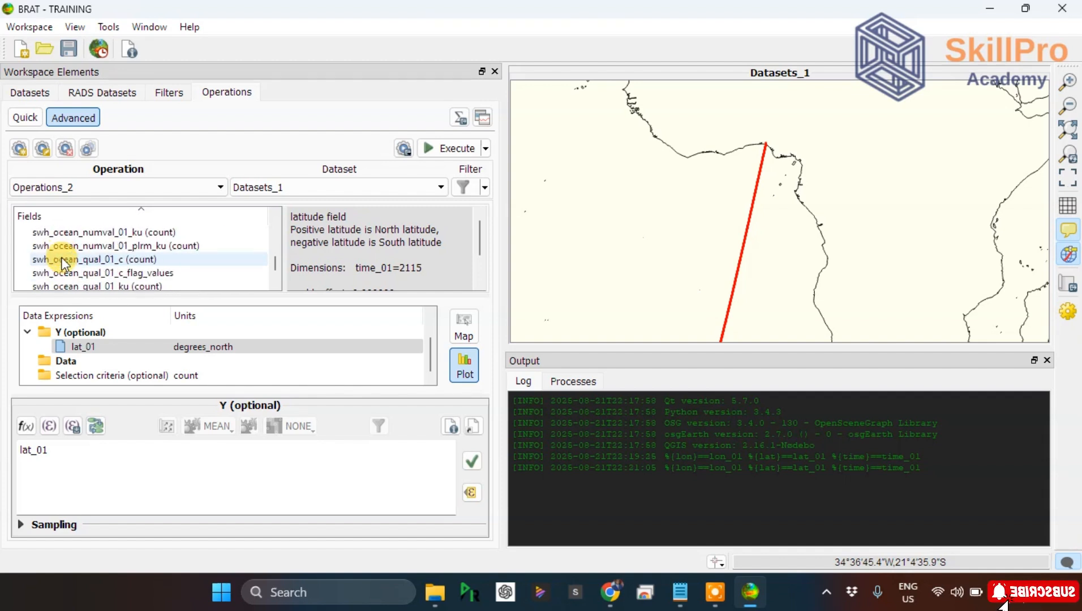
scroll(62, 261, down, 3)
scroll(62, 256, up, 3)
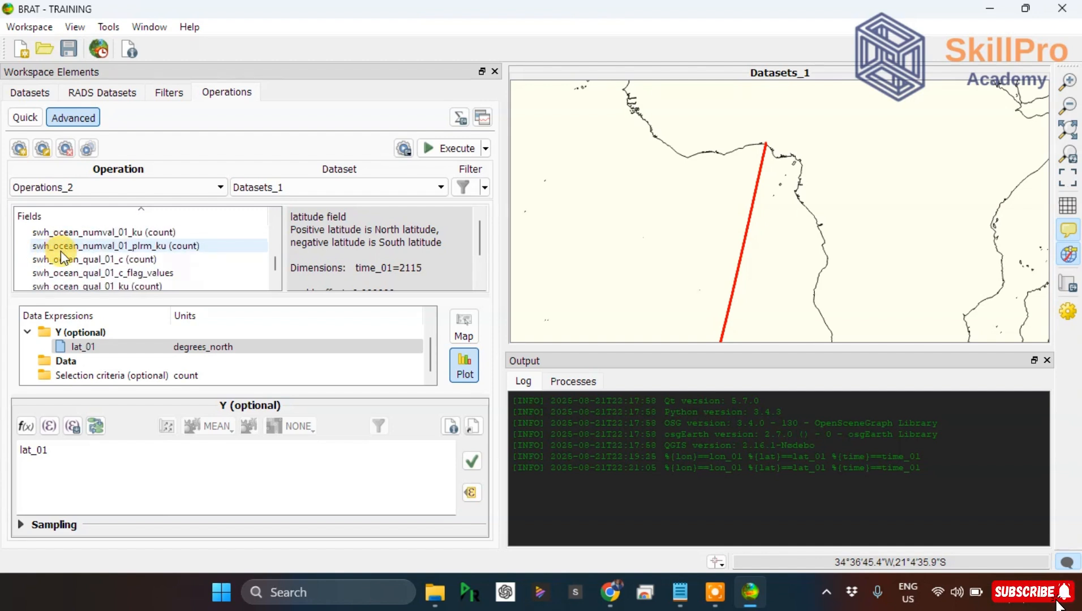
scroll(61, 252, up, 8)
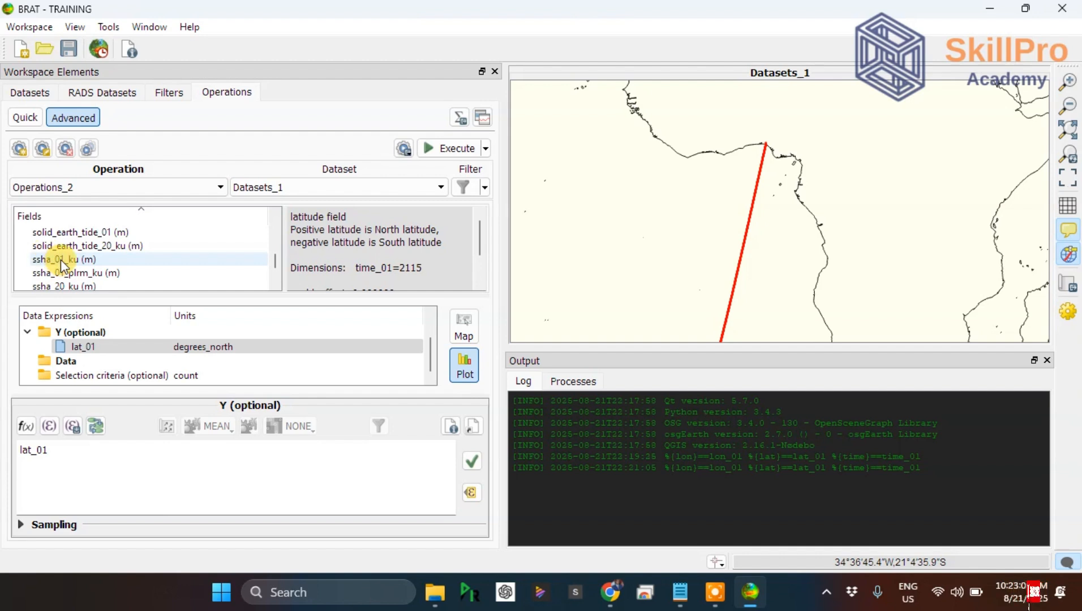
click(45, 260)
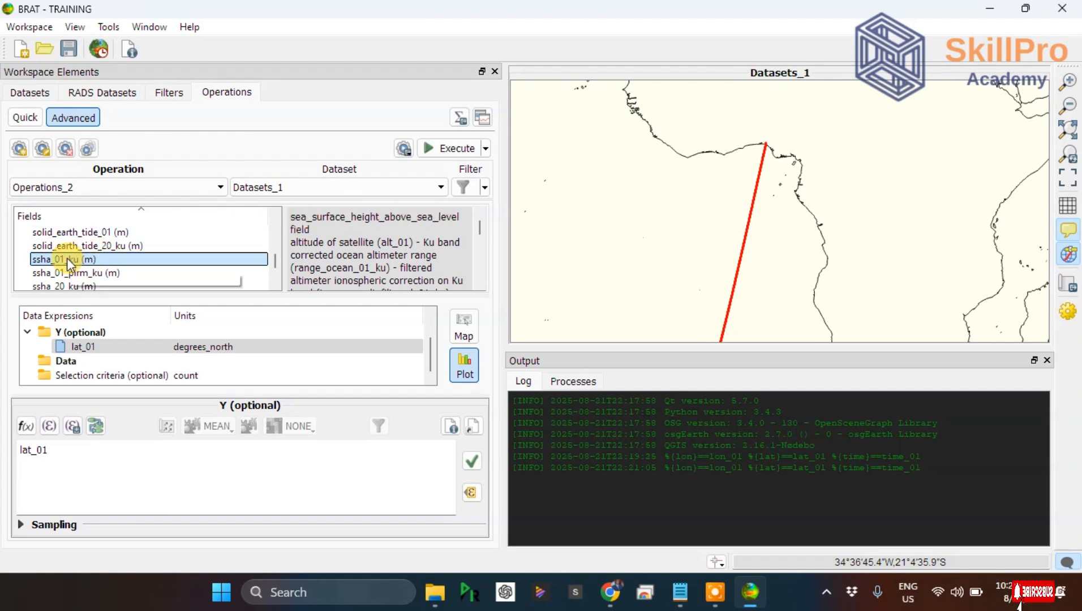
drag(67, 258, 82, 330)
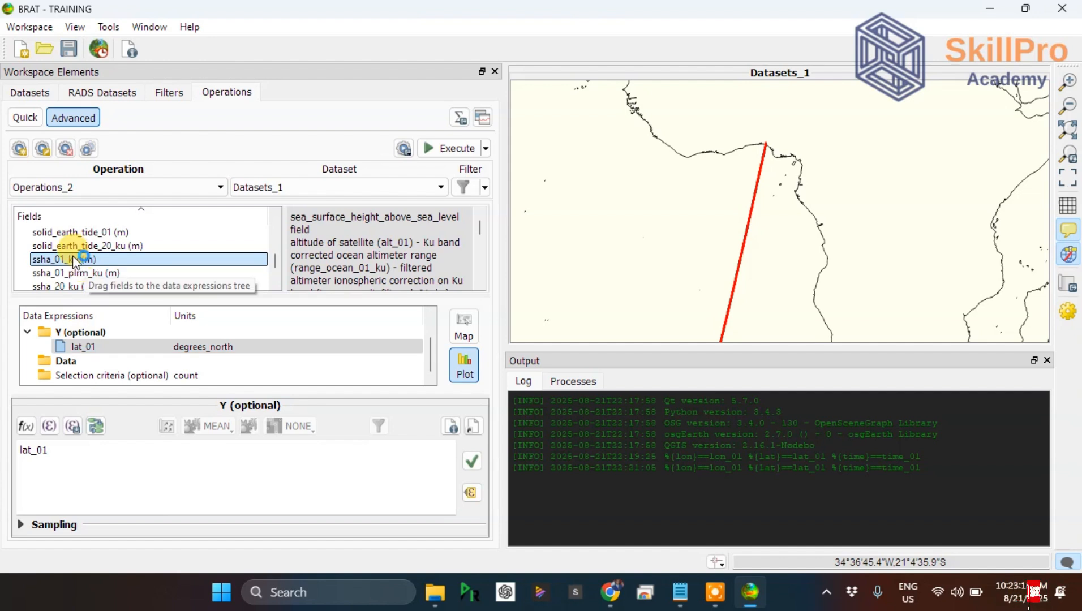
drag(72, 258, 105, 360)
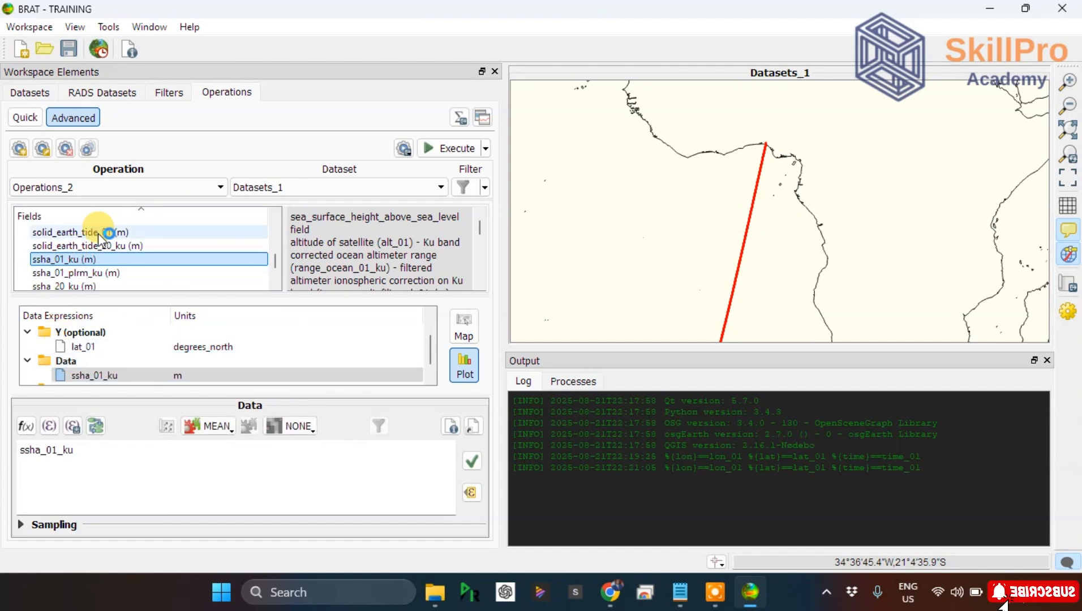
Step: Look through the dataset's fields for mean sea surface height and read the description of mean_sea_surf_sol1_20_c
scroll(111, 255, up, 5)
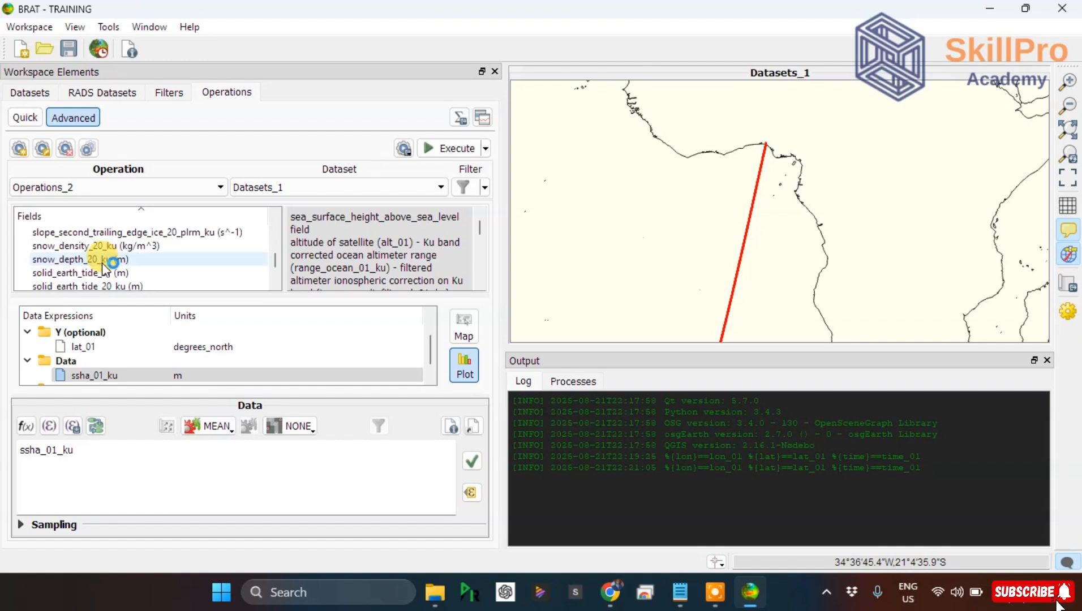
scroll(99, 266, up, 8)
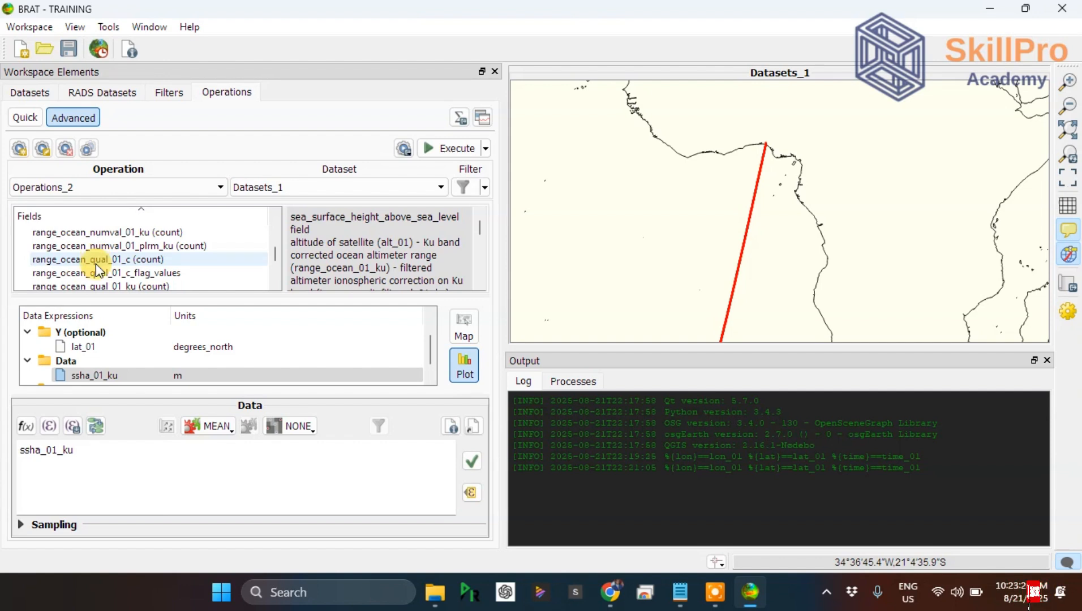
scroll(97, 270, down, 3)
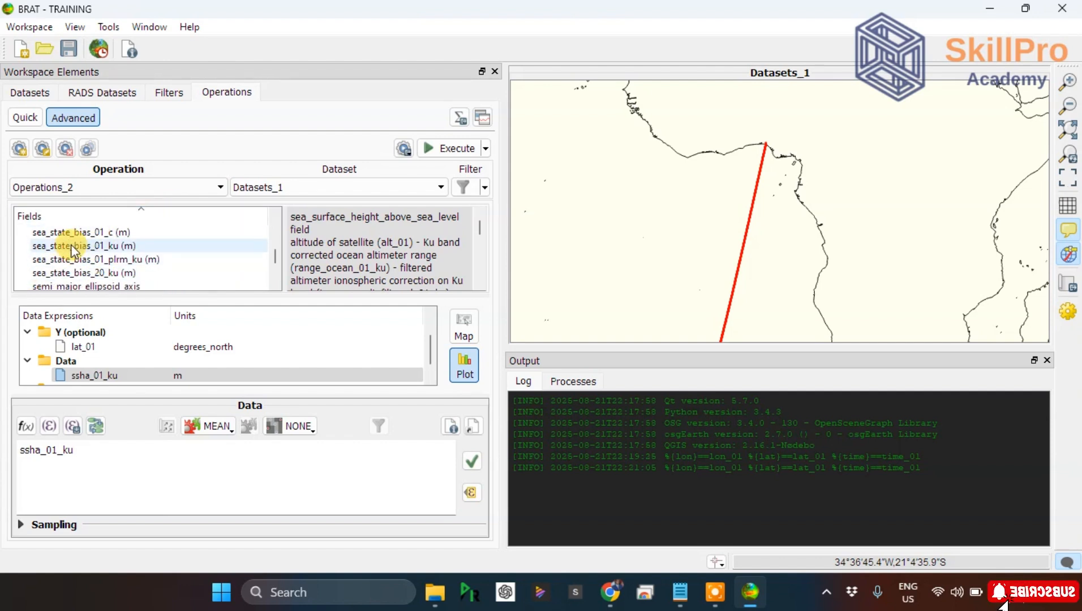
scroll(85, 271, down, 1)
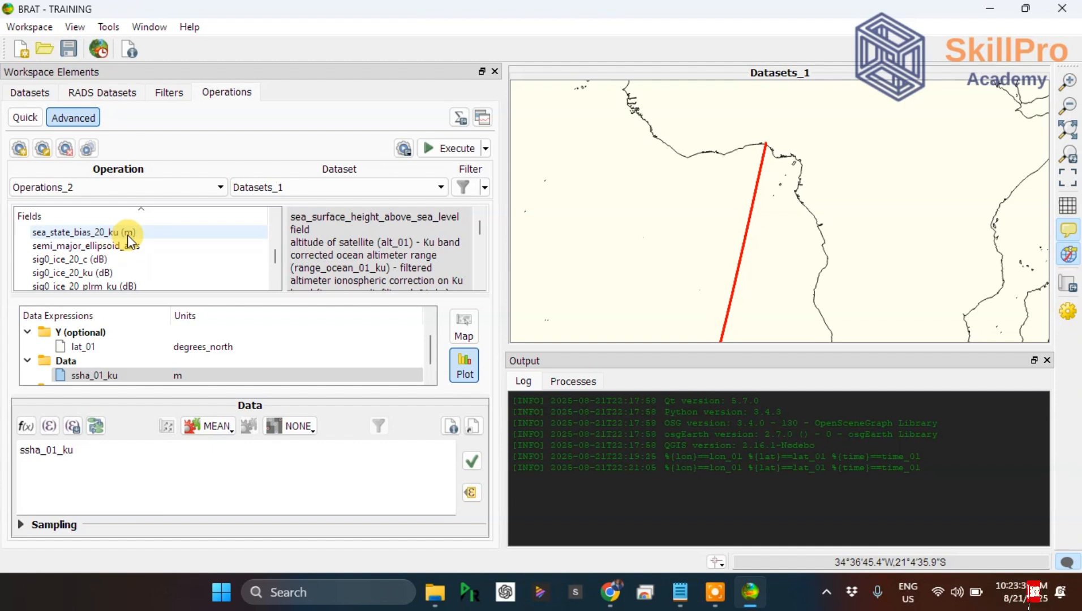
scroll(108, 249, up, 8)
scroll(102, 258, up, 5)
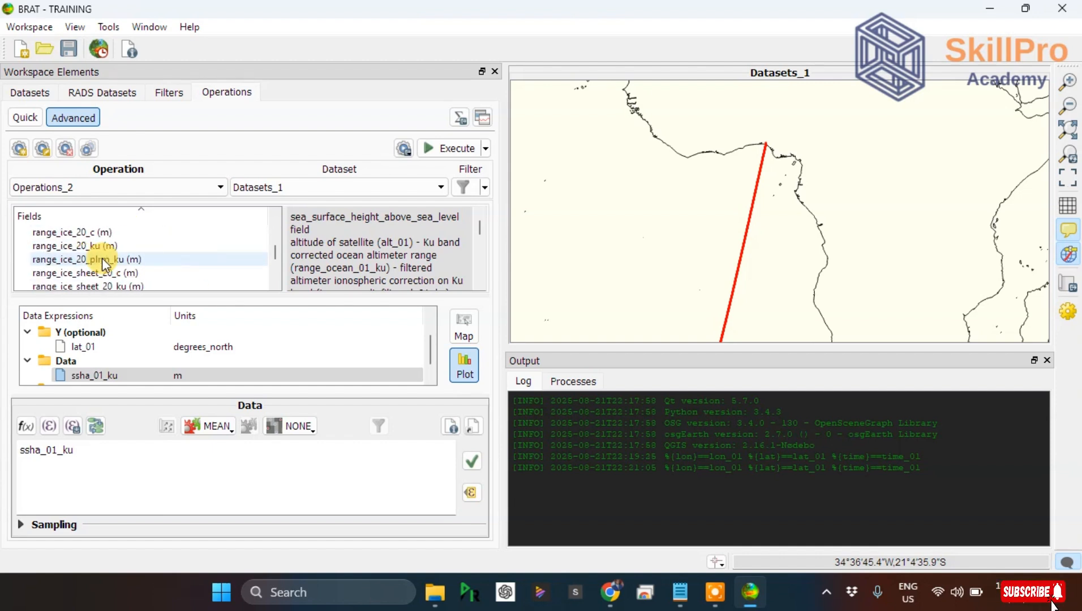
scroll(85, 252, up, 6)
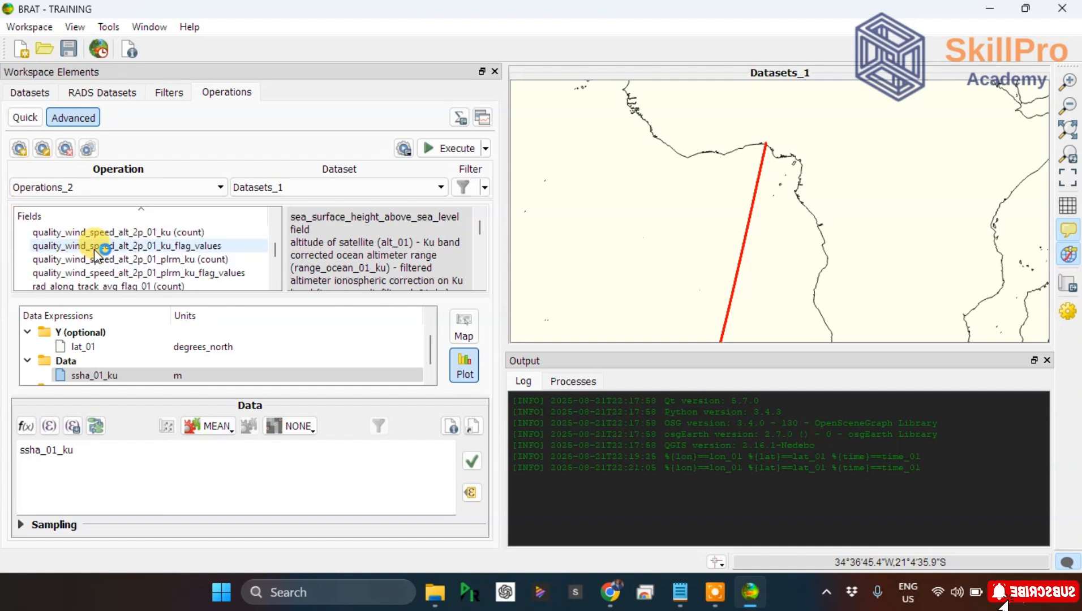
scroll(100, 254, up, 8)
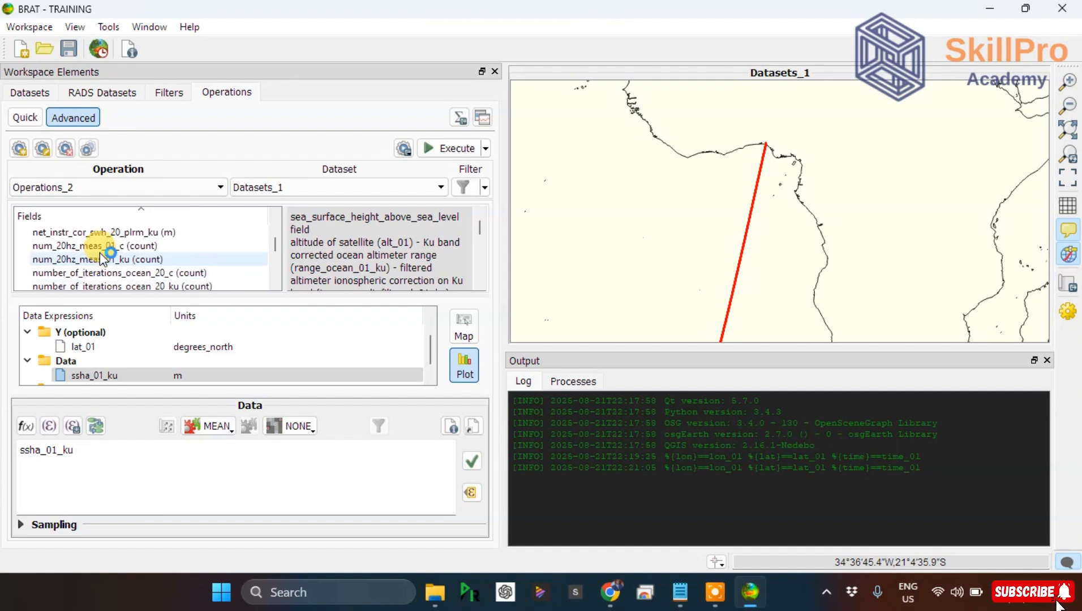
scroll(100, 253, up, 6)
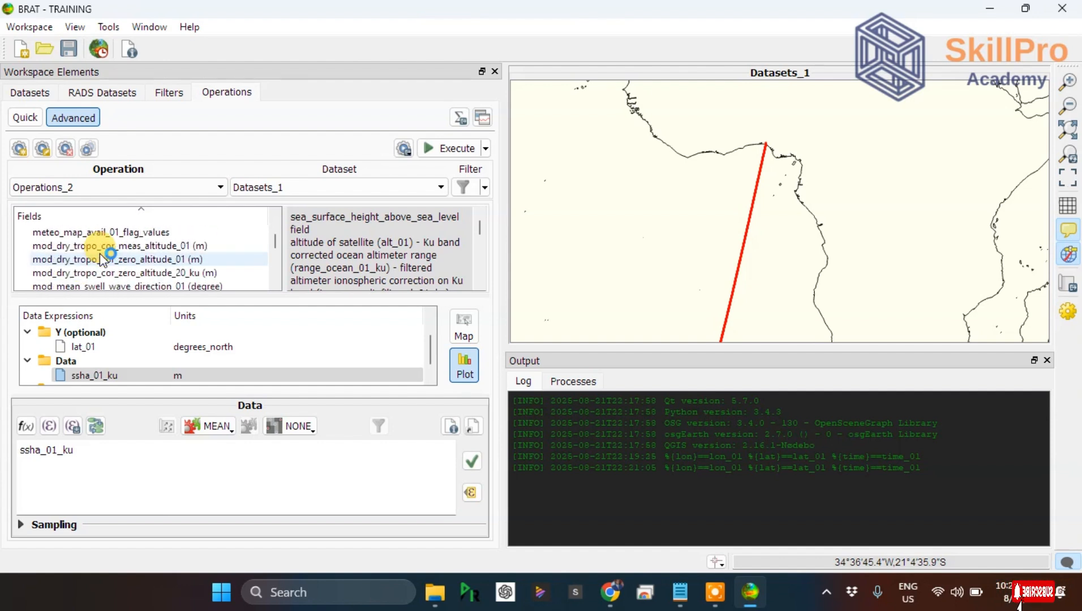
click(68, 233)
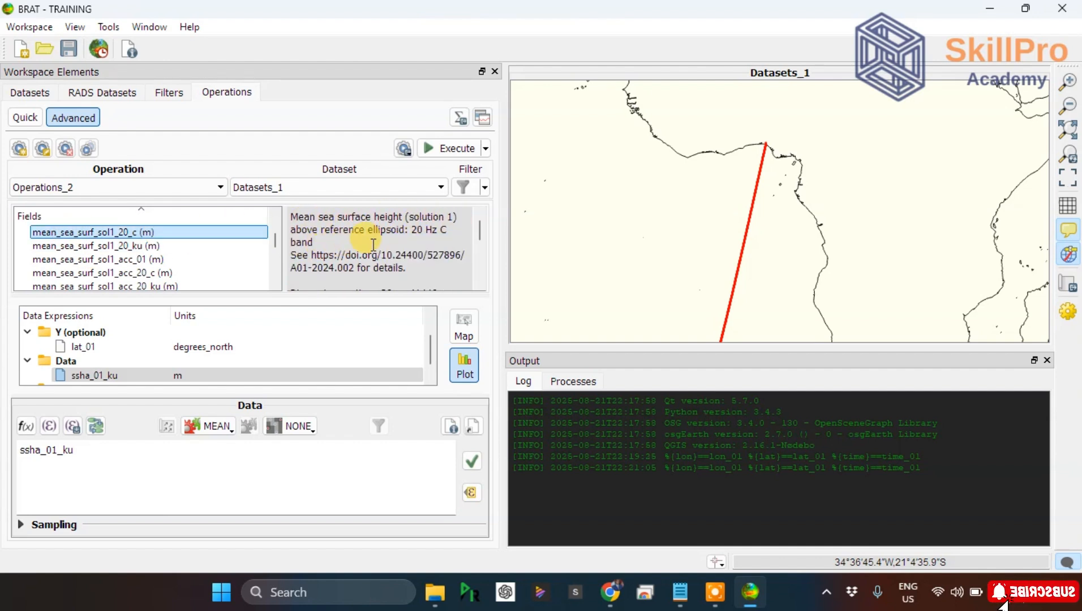
Step: Find the 1 Hz mean sea surface height field mean_sea_surf_sol1_01 and add it as another Data expression of Operations_2
scroll(411, 253, down, 4)
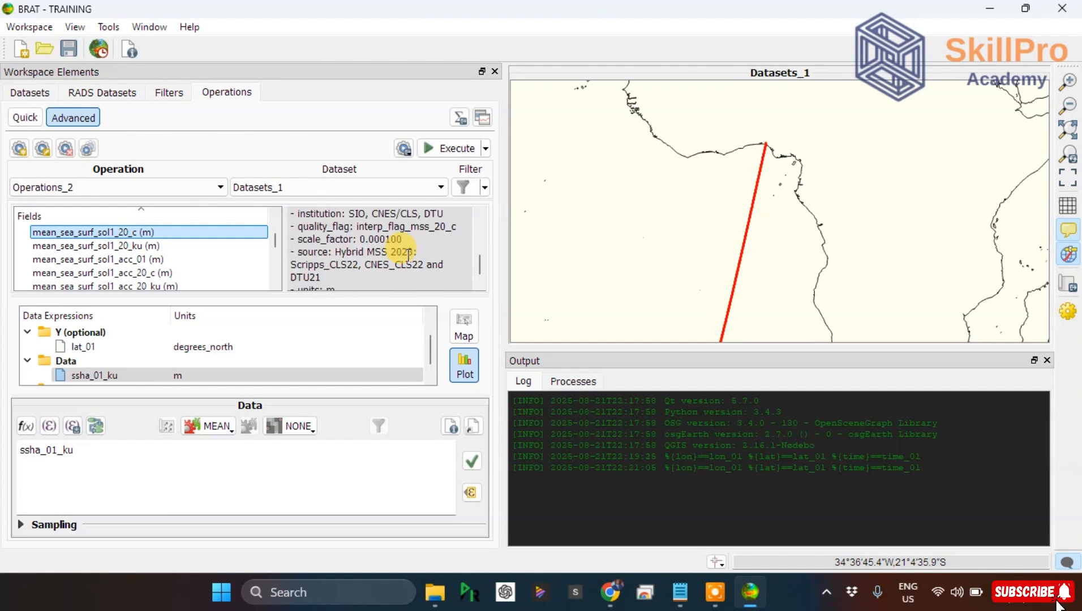
scroll(402, 263, down, 2)
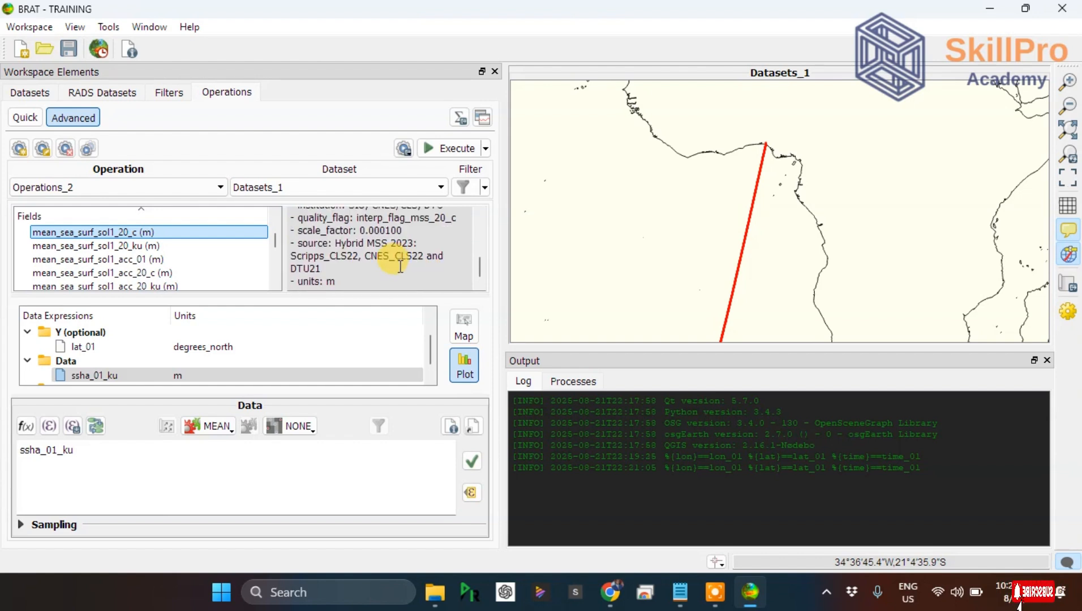
scroll(397, 272, up, 2)
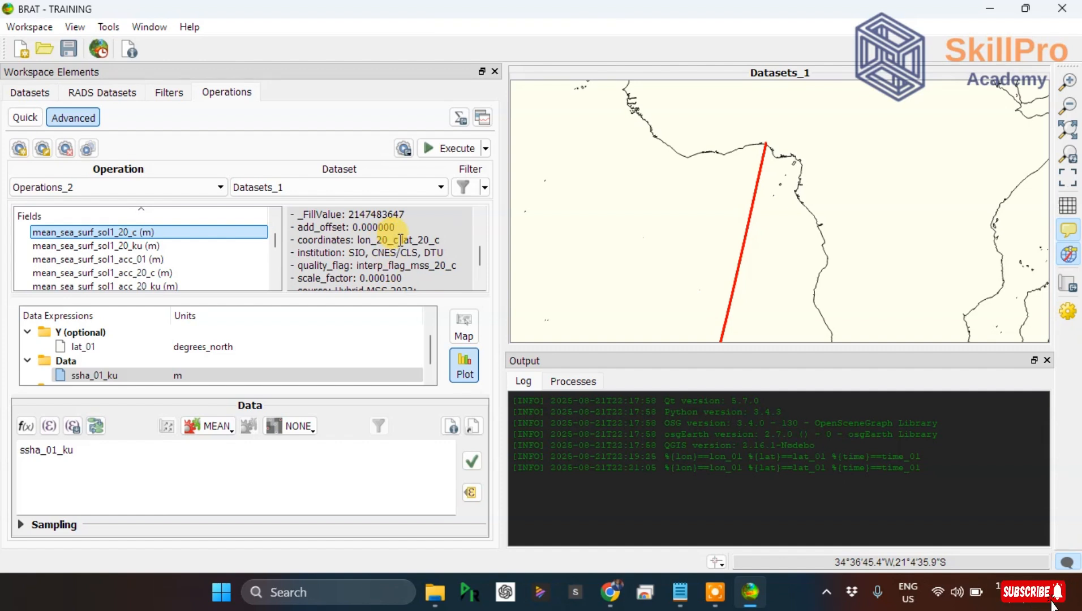
scroll(405, 242, up, 3)
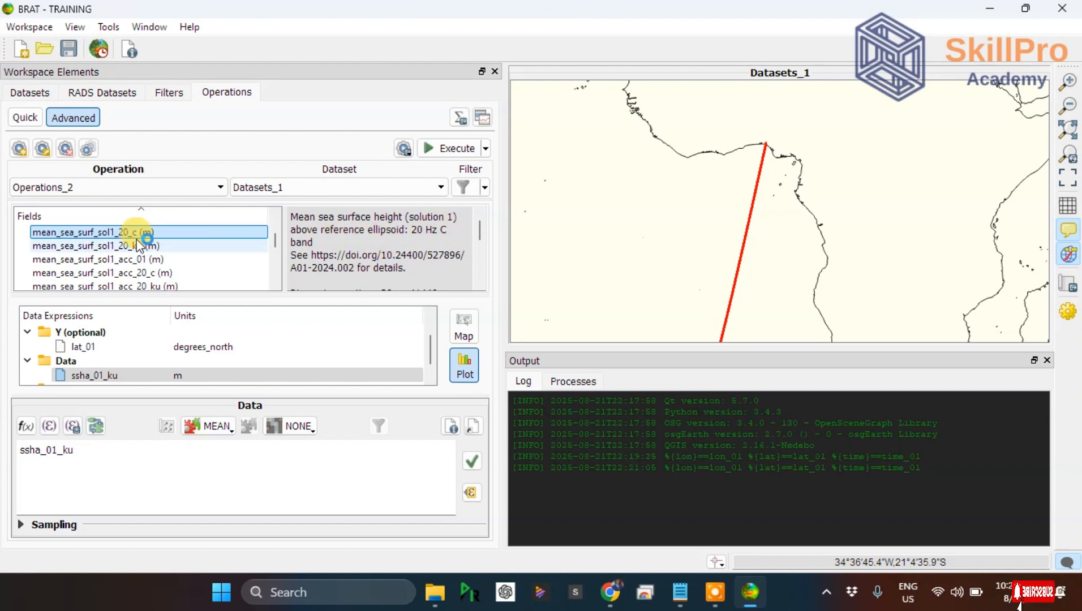
scroll(74, 237, up, 3)
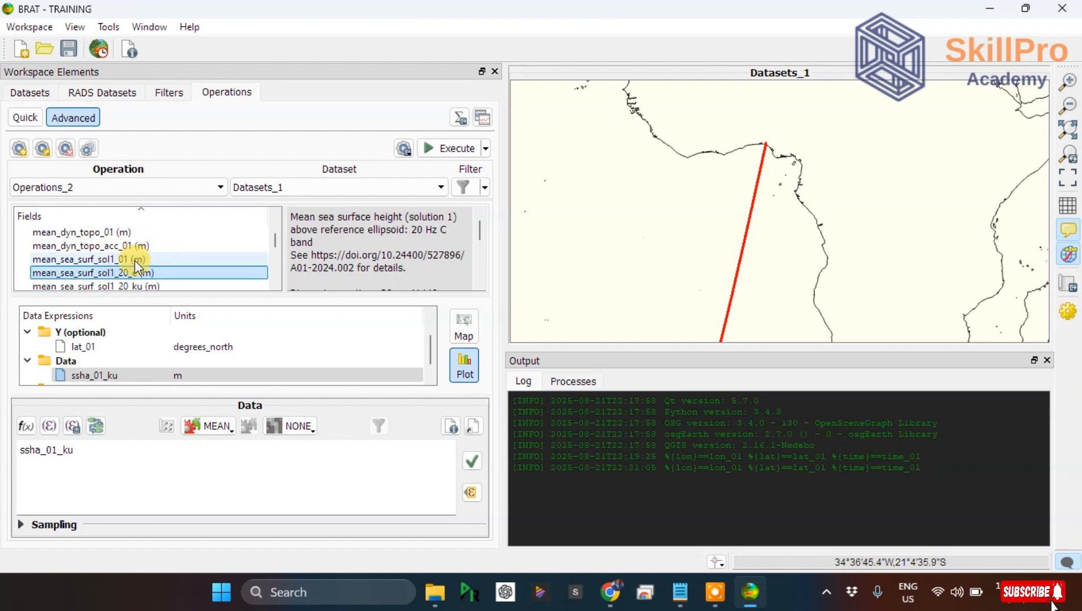
click(134, 260)
drag(118, 255, 142, 361)
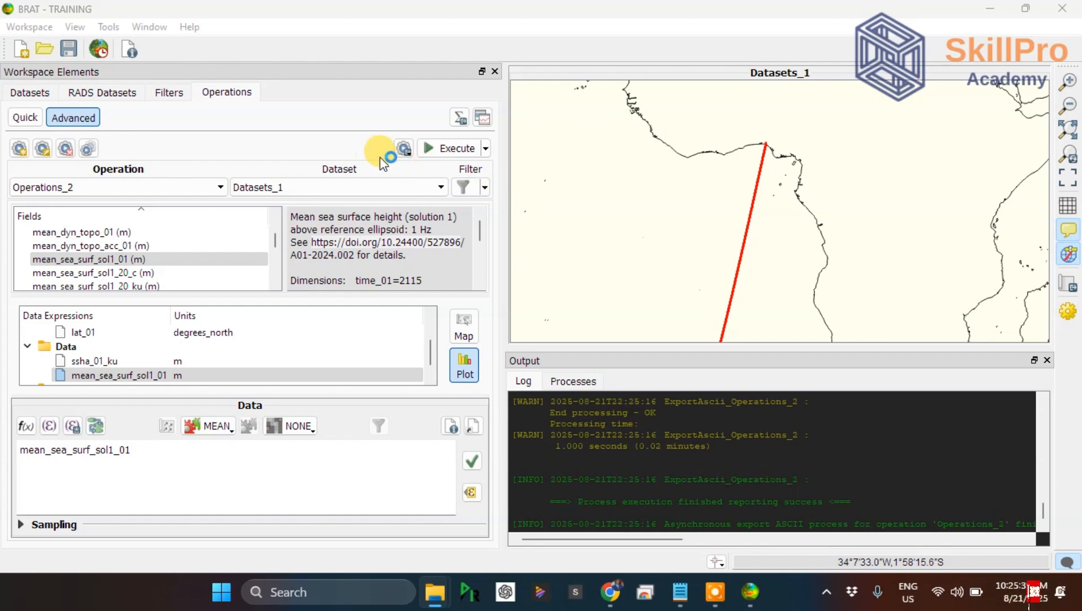
Step: Start an Ascii export of Operations_2 and set its output file to SATELLITE ALTIMETRY DATA on the Desktop
click(401, 149)
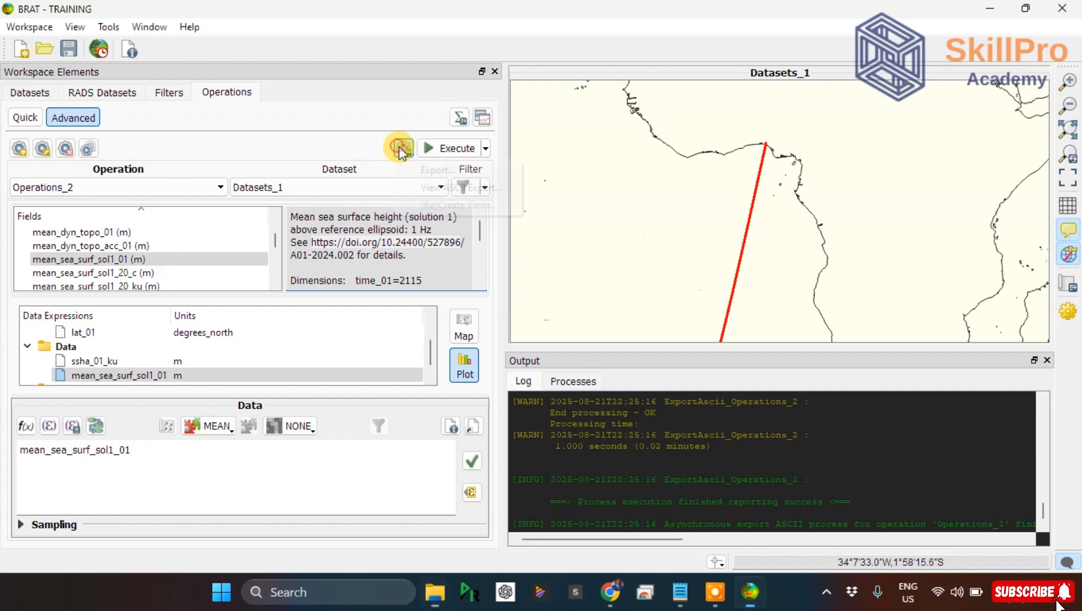
click(426, 165)
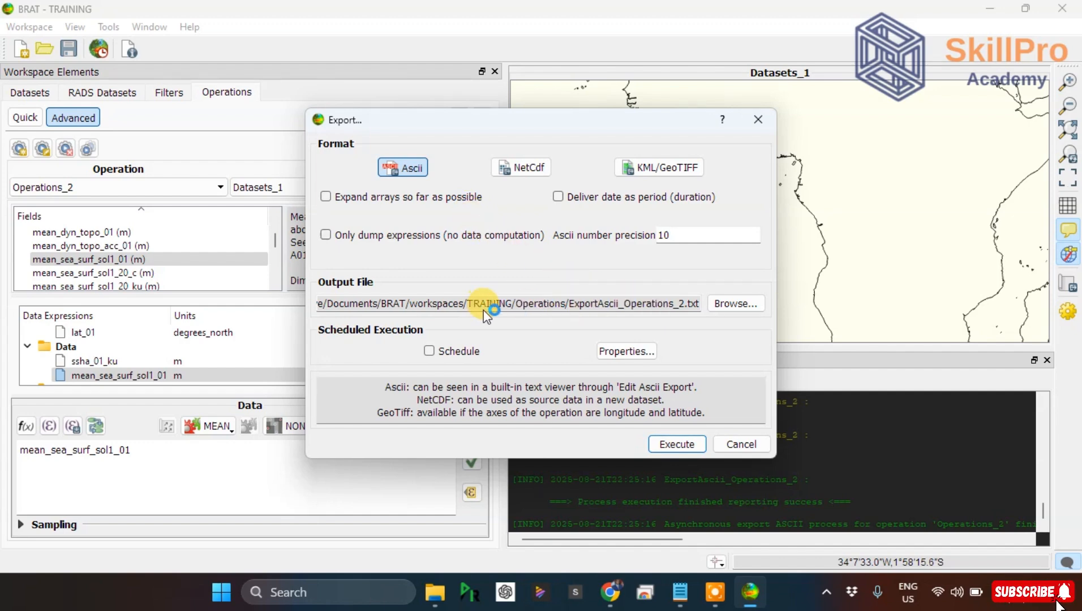
click(719, 304)
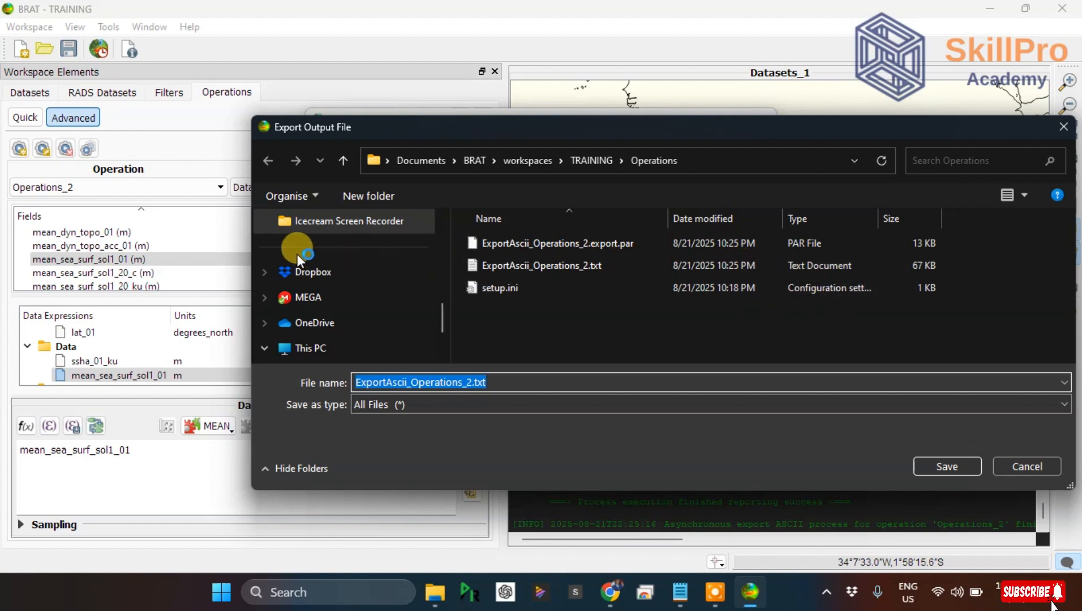
scroll(358, 273, up, 5)
scroll(339, 309, down, 1)
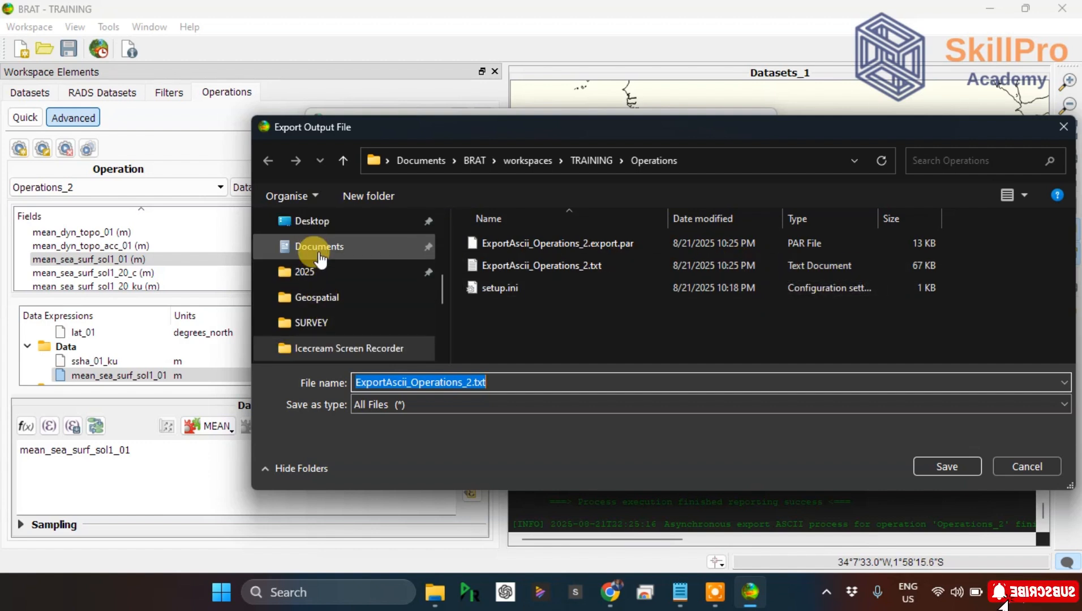
click(308, 219)
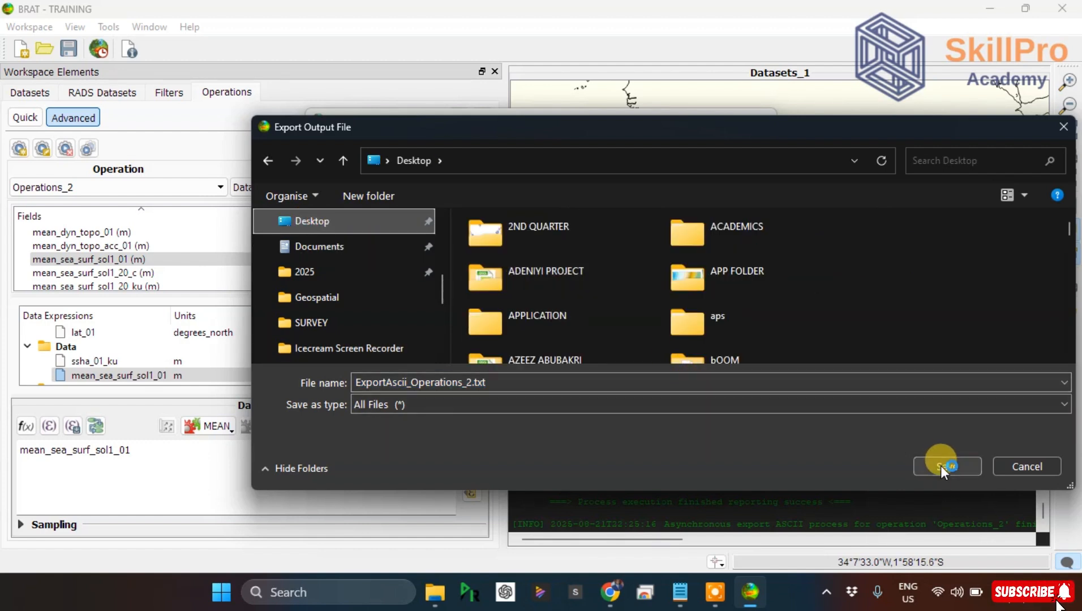
double_click(502, 379)
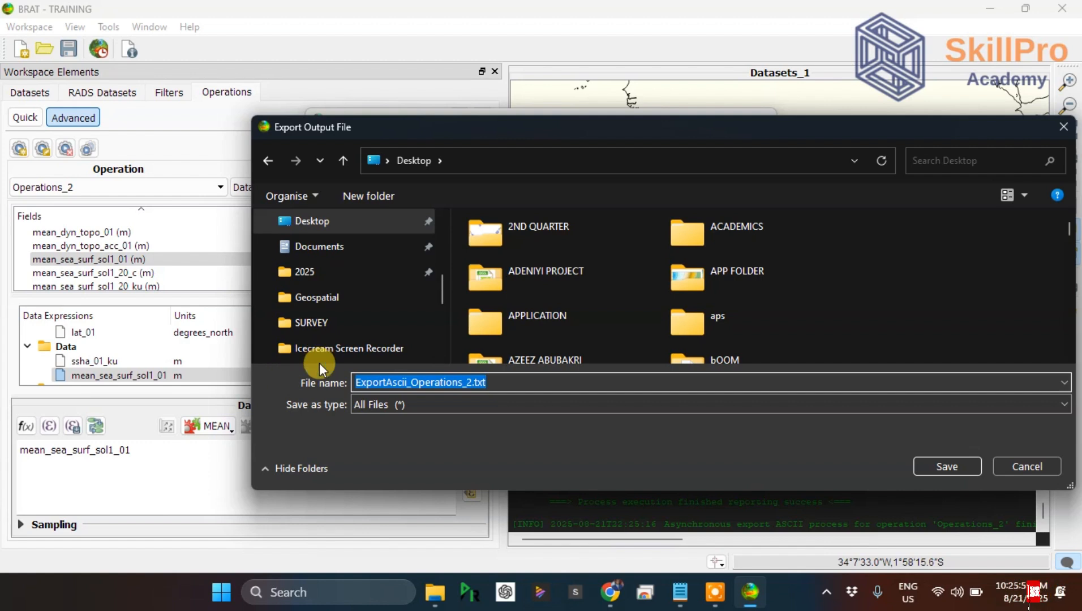
text(SATELLITE ALTIM)
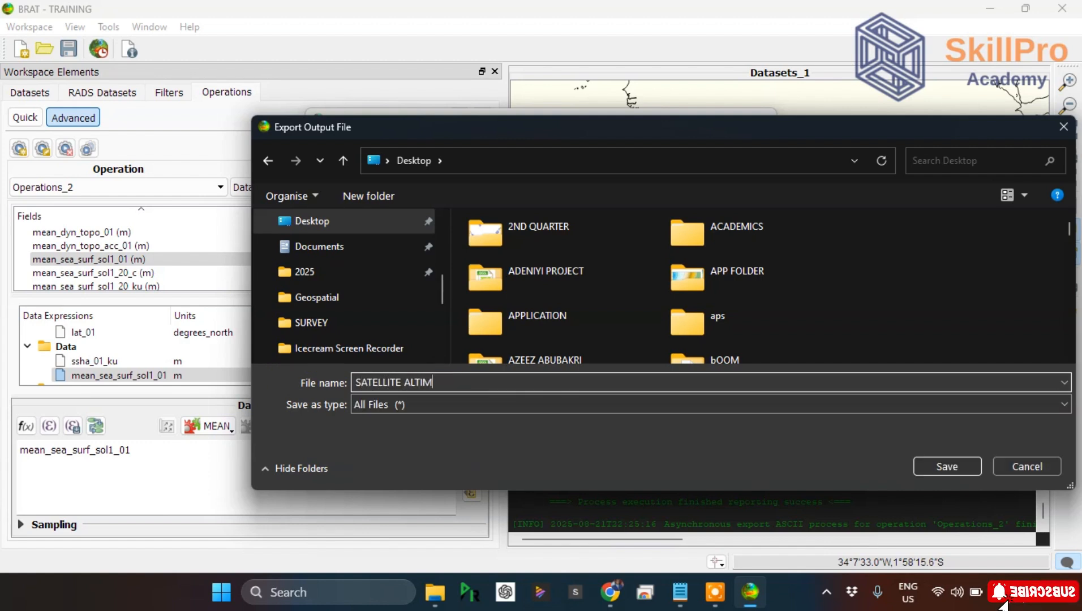
text(ETRY DATA)
key(Return)
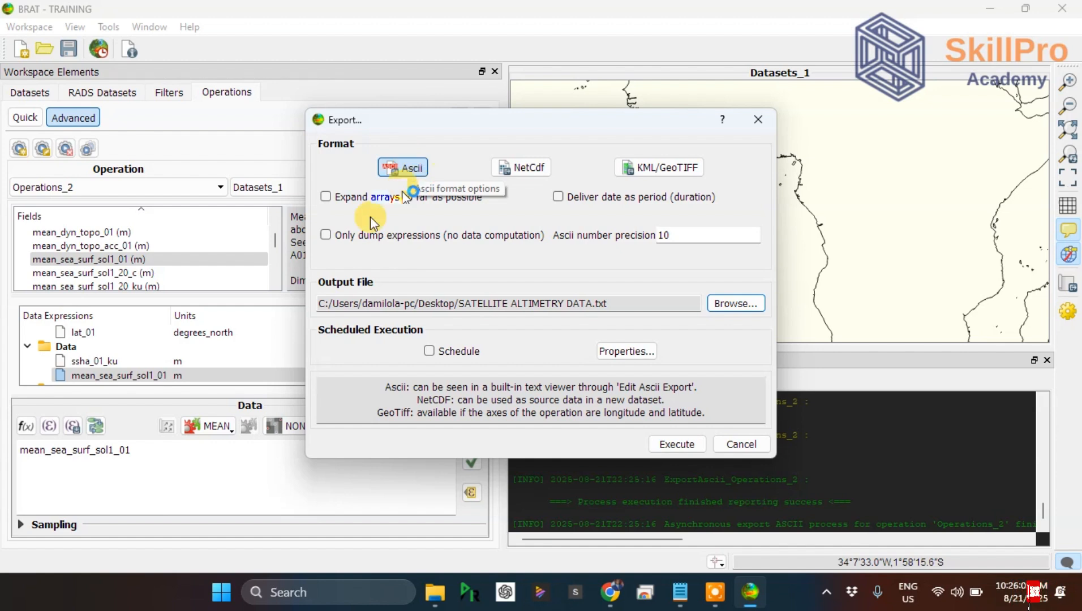
Step: Limit the export to dumping expressions without data computation, set the Ascii number precision to 4, and execute it
click(326, 236)
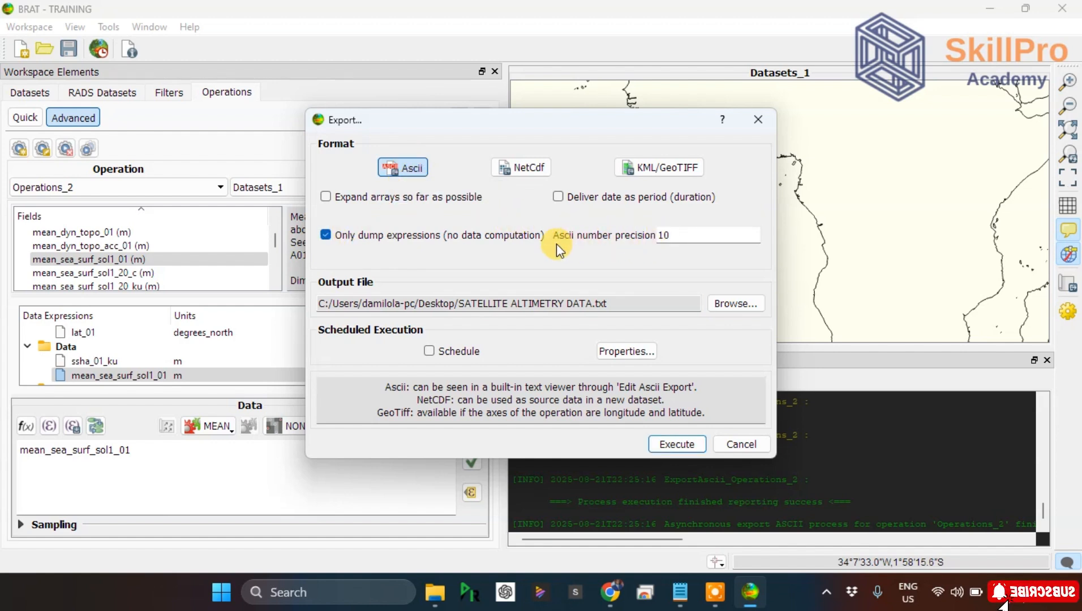
double_click(679, 235)
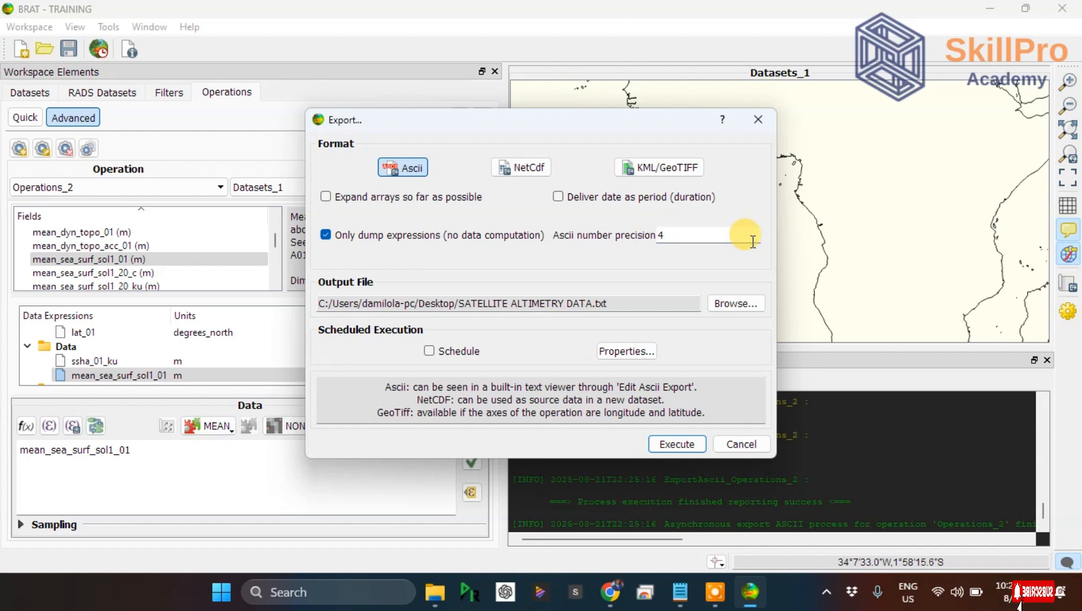
click(673, 444)
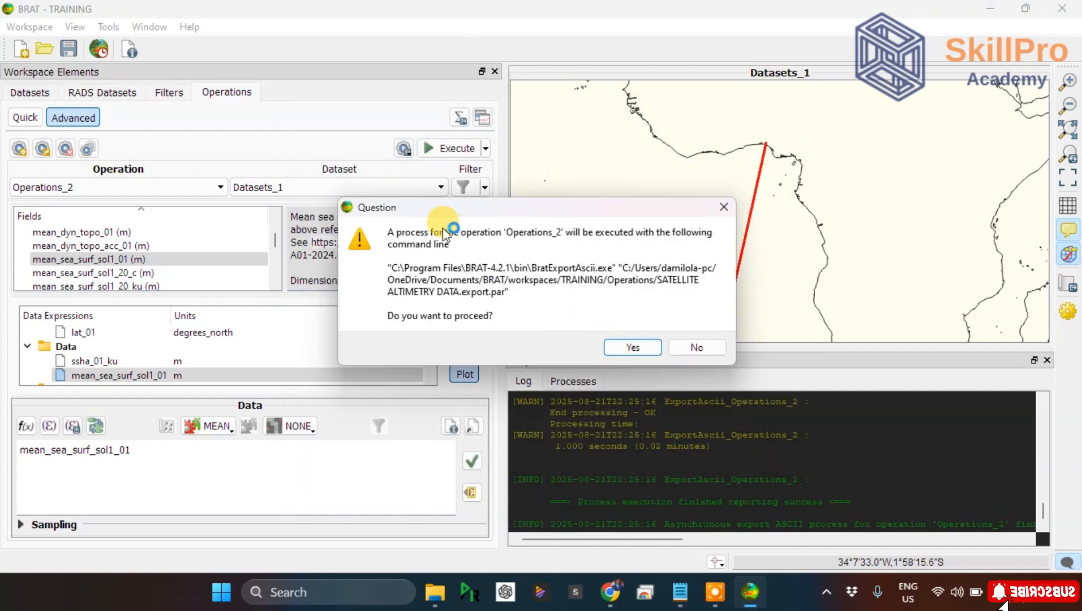
click(632, 349)
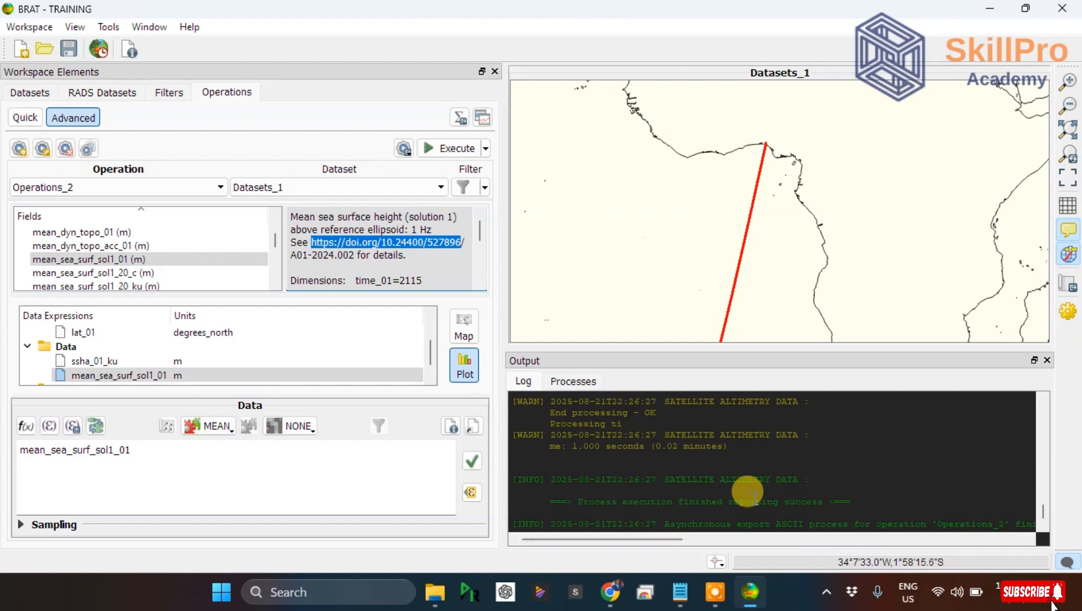
drag(851, 503, 591, 489)
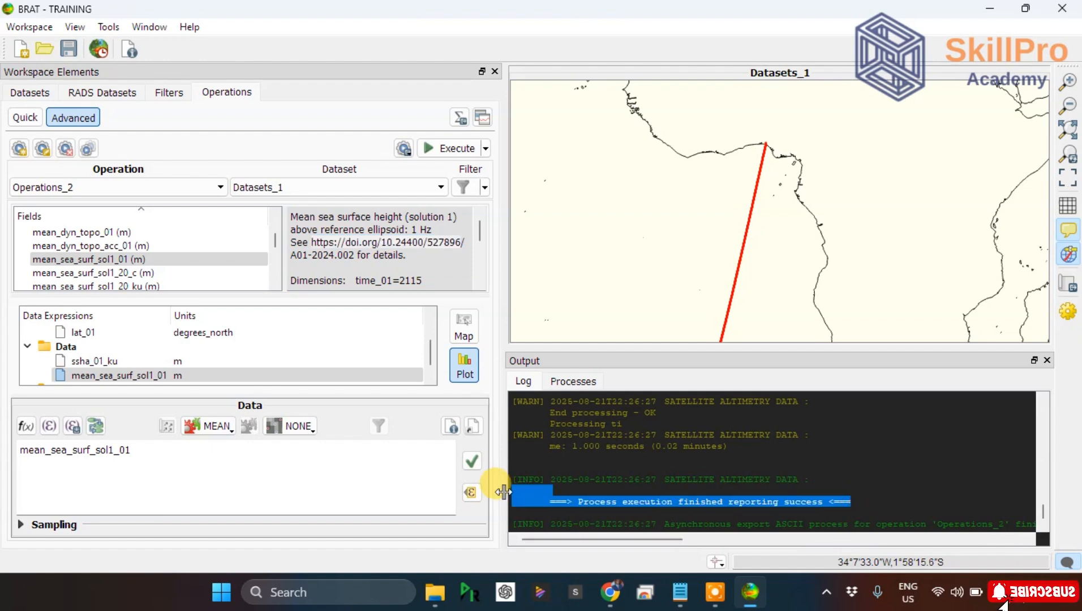
click(672, 481)
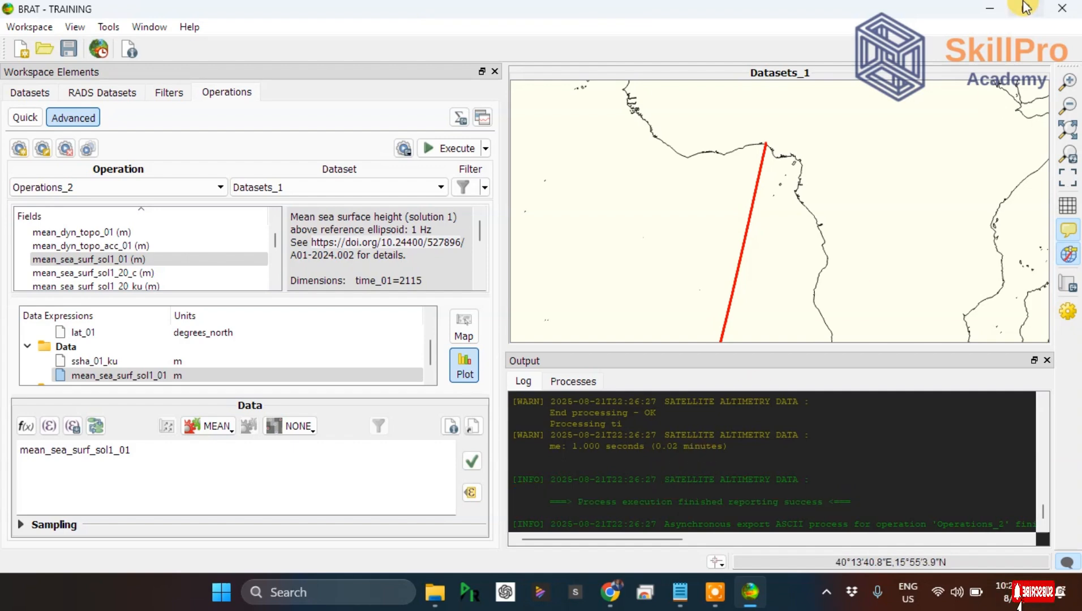
Step: Switch to File Explorer, list the Desktop files by modification date, and open SATELLITE ALTIMETRY DATA.txt in a maximized Notepad window
click(990, 9)
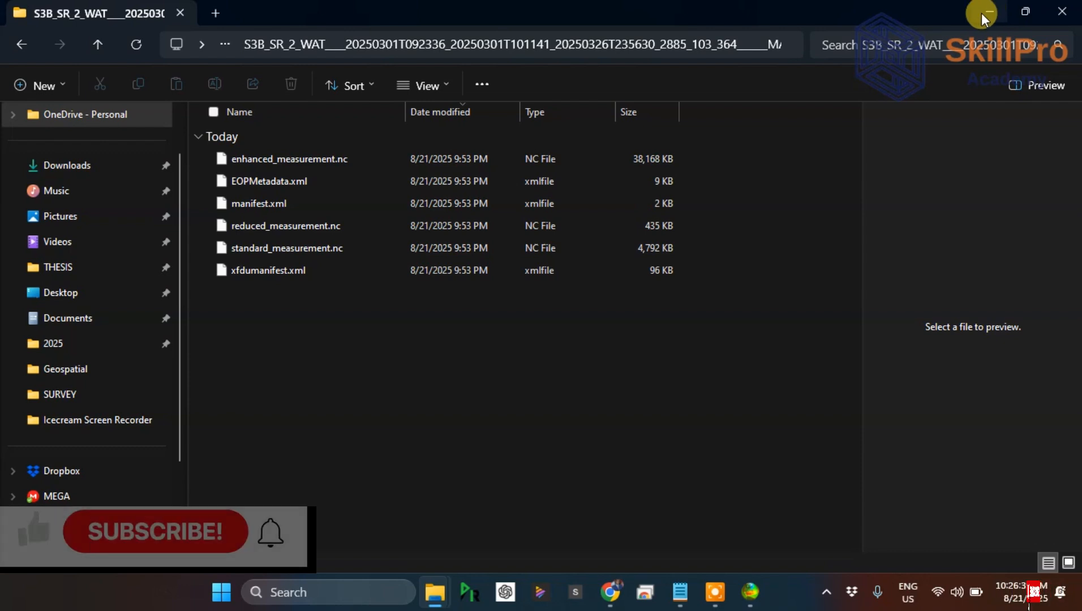
click(63, 292)
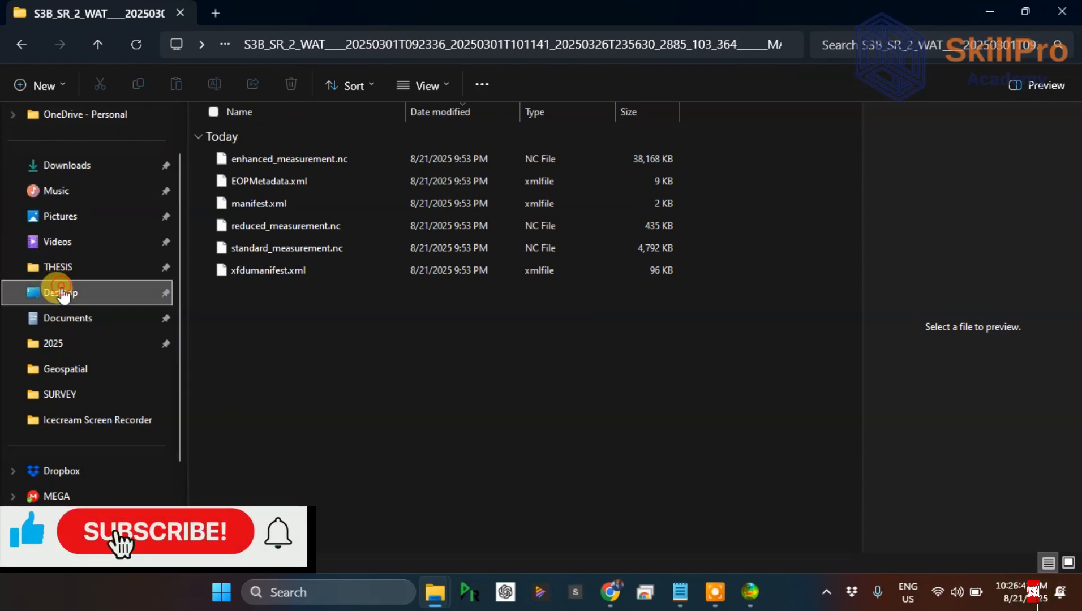
click(460, 112)
click(287, 137)
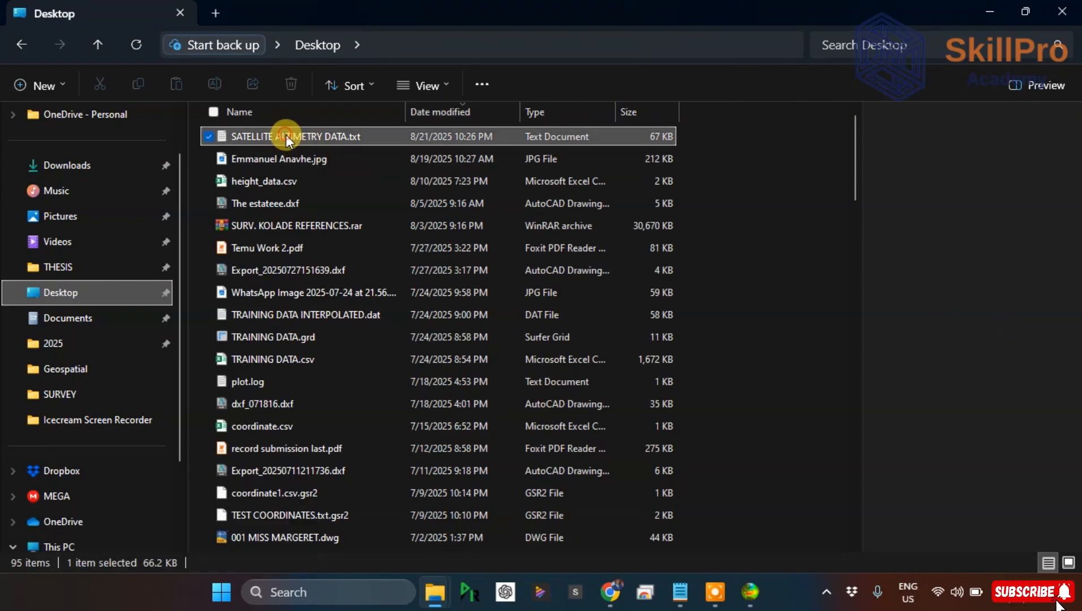
double_click(287, 137)
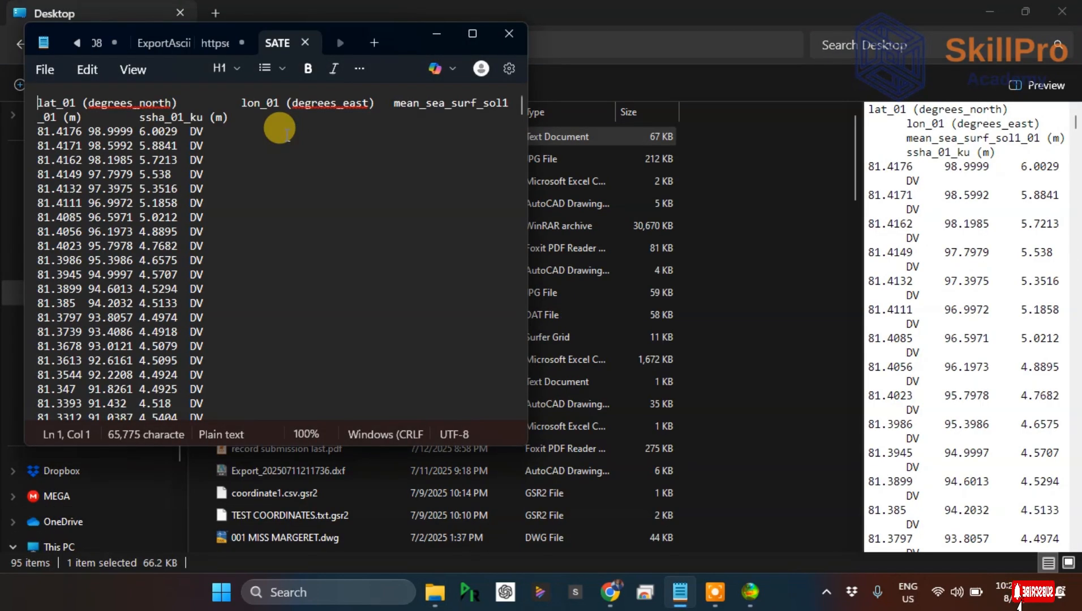
click(468, 31)
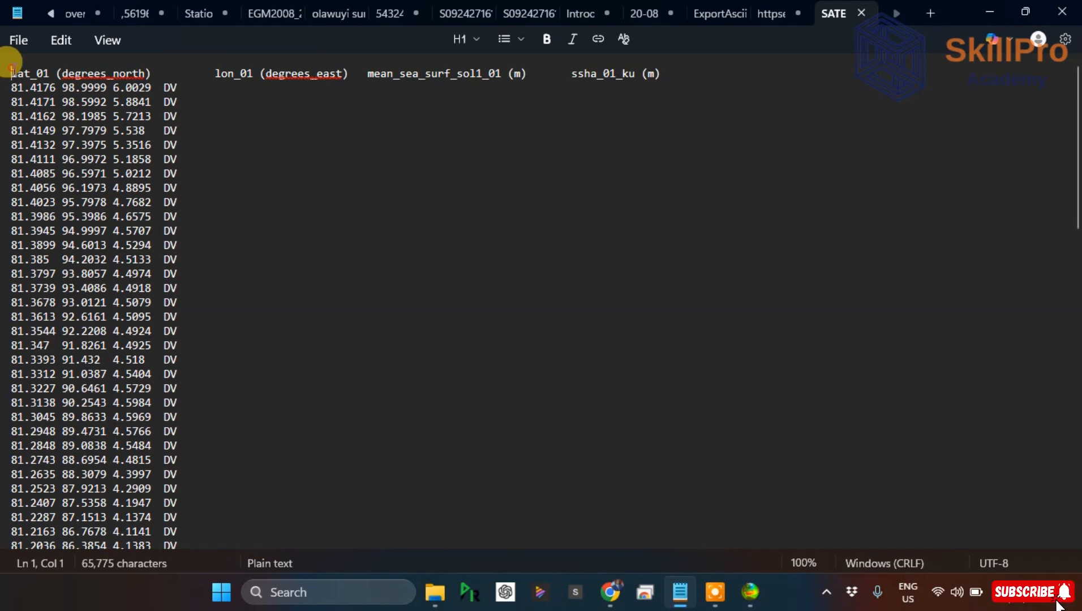
Step: Examine the header row of the exported text file, from the latitude and longitude columns to mean_sea_surf_sol1_01 and ssha_01_ku
drag(11, 69, 527, 74)
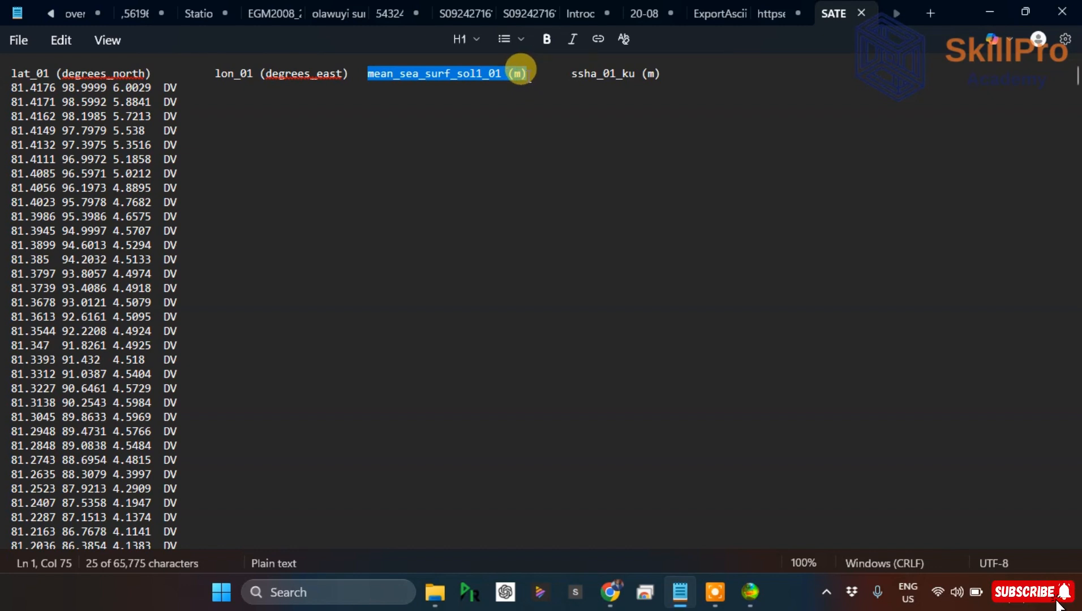
click(524, 73)
drag(528, 75, 382, 76)
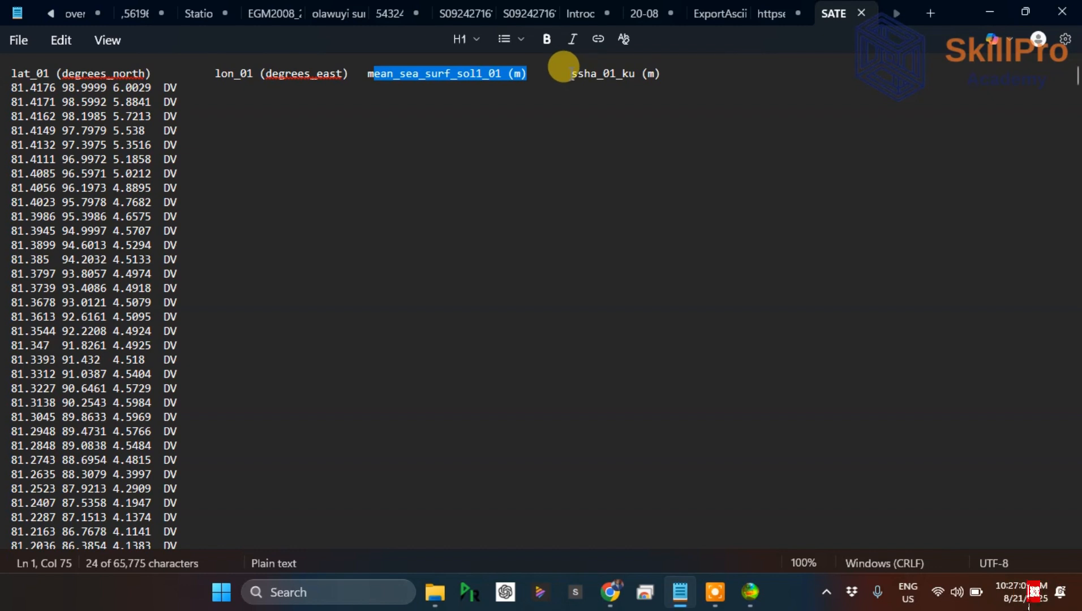
drag(572, 74, 666, 75)
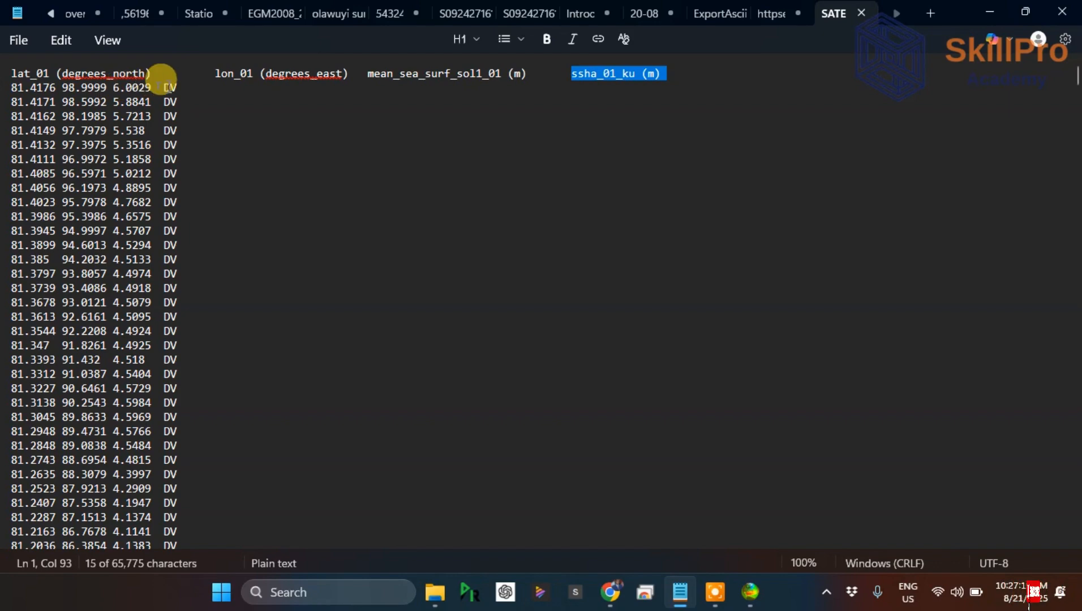
Step: Look through the exported rows to check the sea surface height anomaly and mean sea surface height values at each coordinate
scroll(161, 90, down, 20)
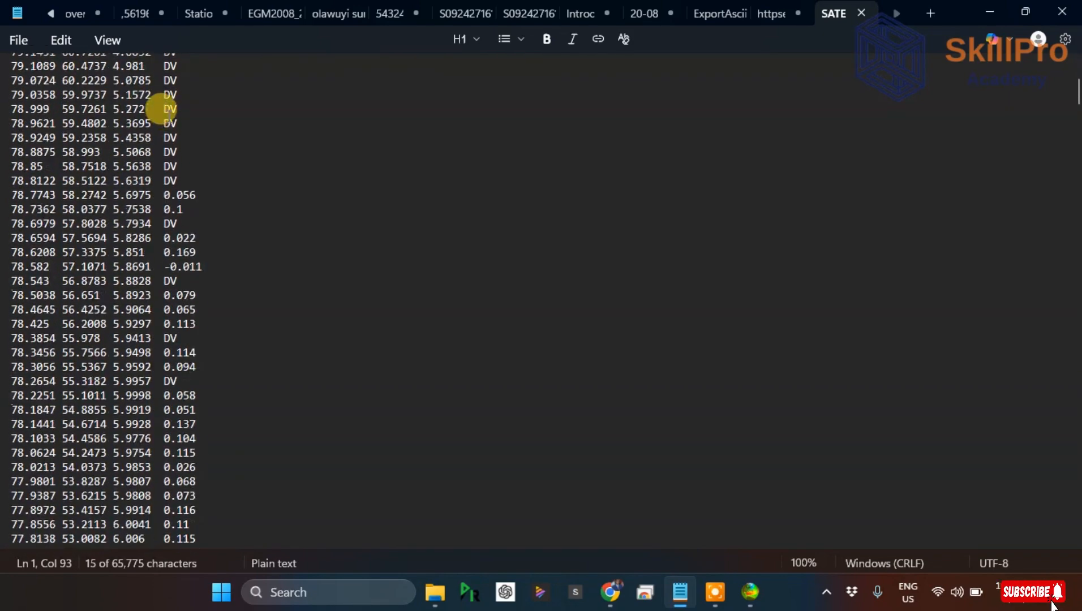
scroll(169, 109, down, 12)
scroll(174, 169, up, 18)
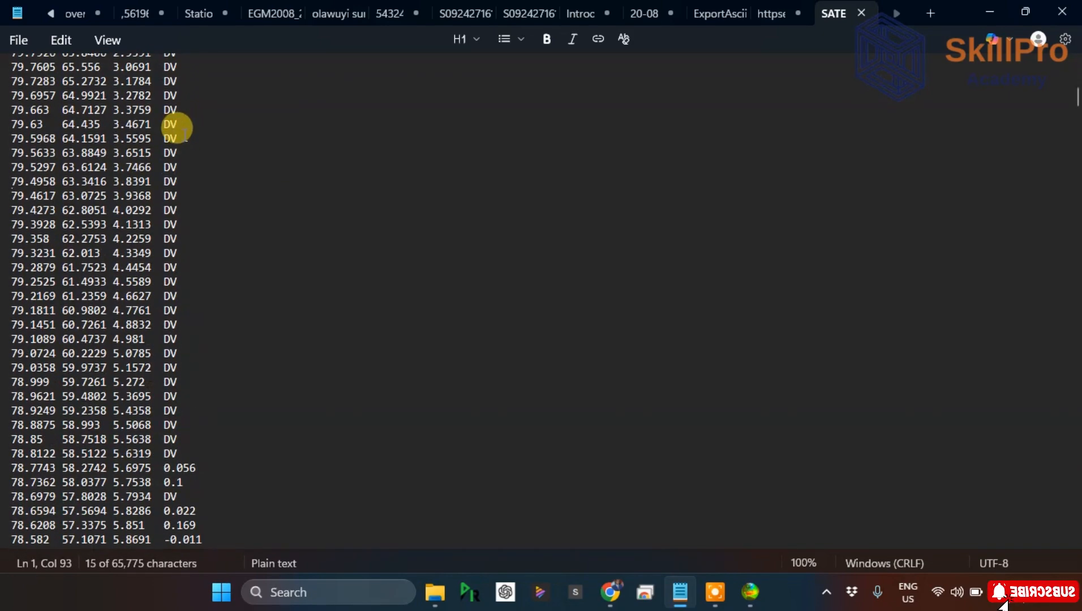
scroll(183, 133, up, 6)
scroll(182, 130, down, 20)
scroll(182, 128, up, 13)
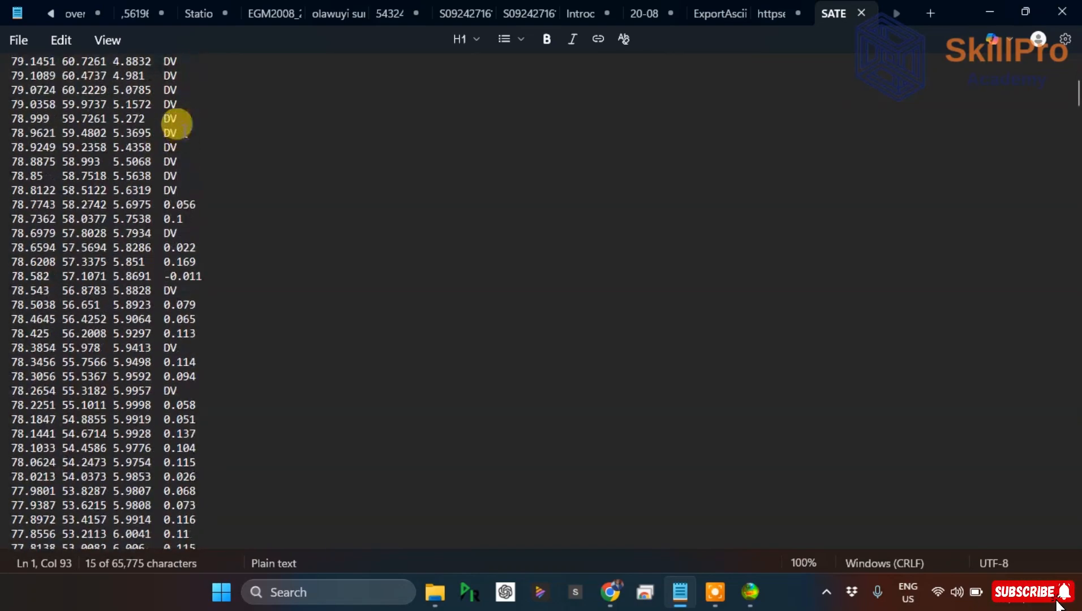
scroll(180, 138, up, 14)
scroll(173, 161, down, 2)
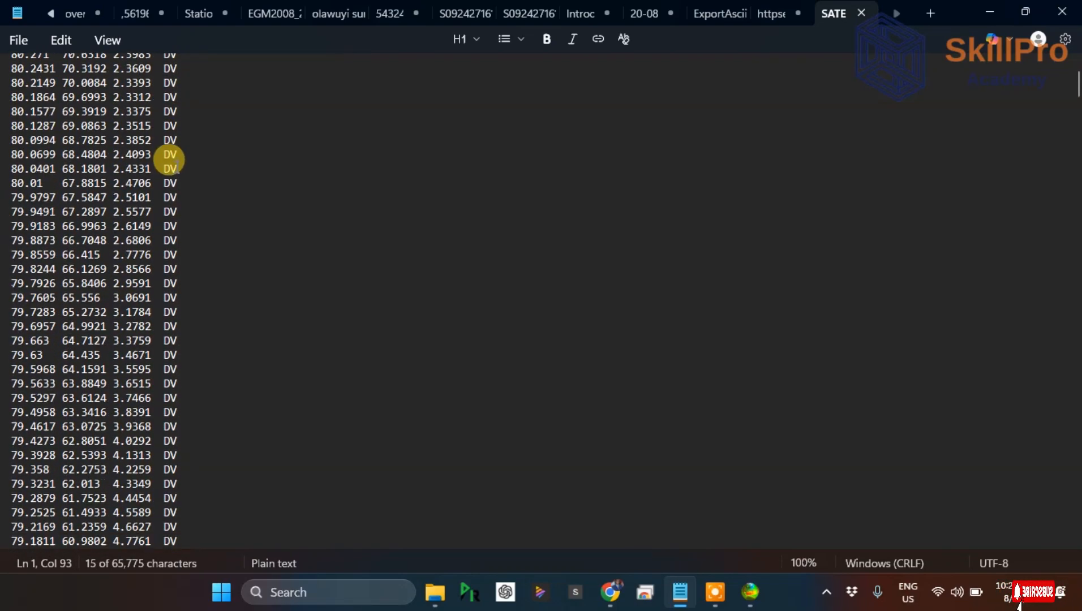
scroll(173, 162, down, 12)
scroll(156, 334, down, 20)
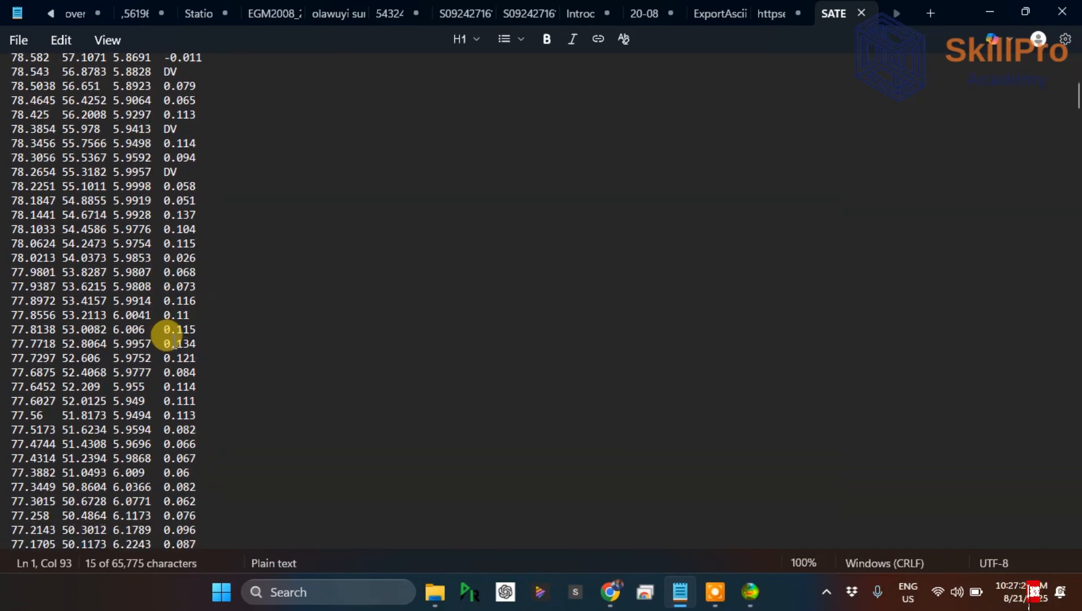
scroll(187, 344, down, 20)
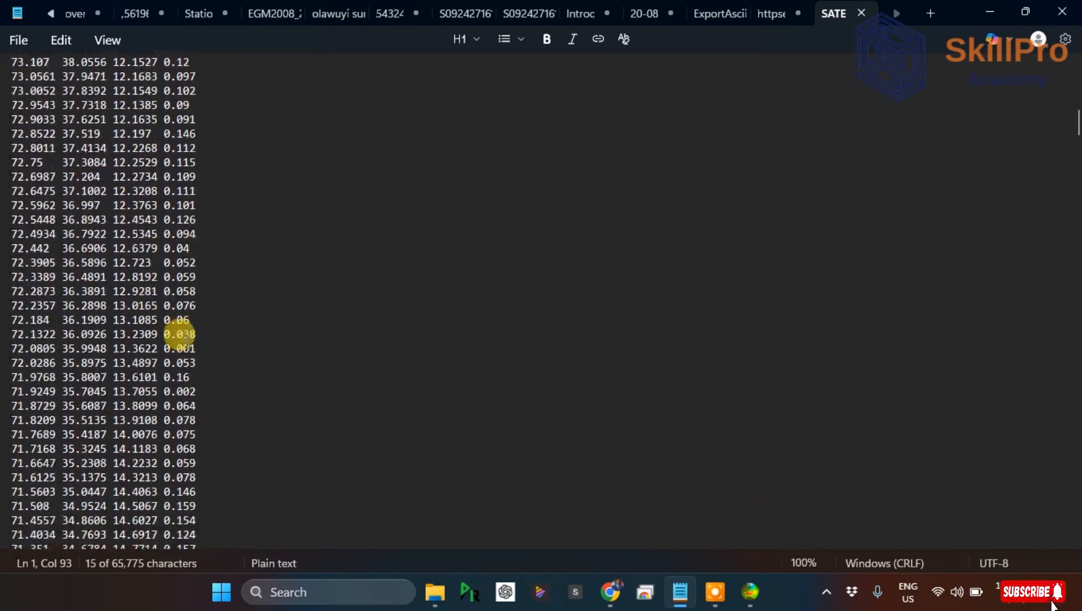
scroll(180, 328, down, 8)
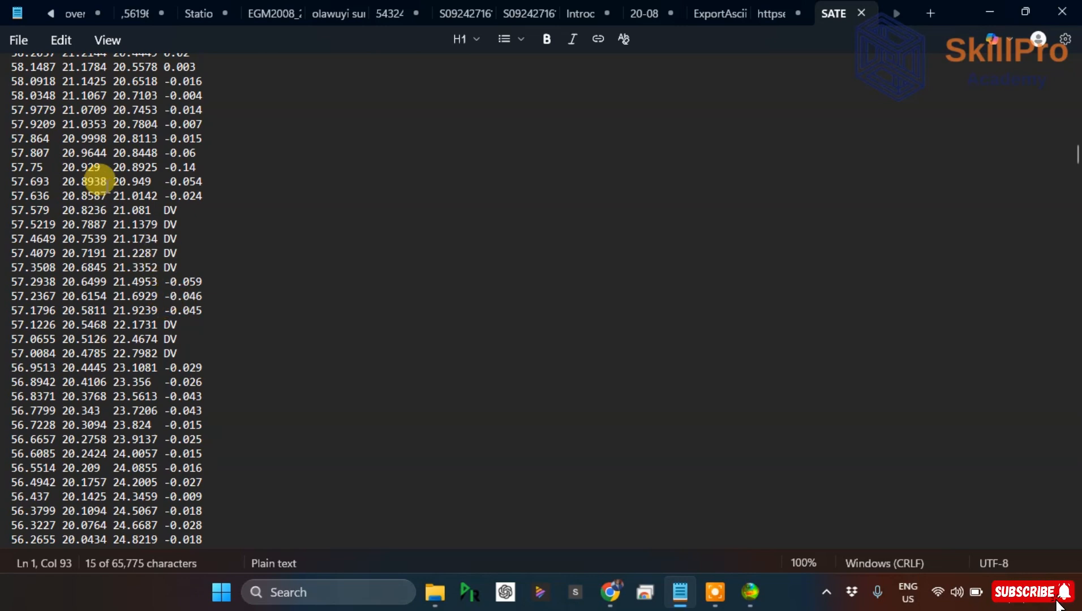
scroll(145, 234, up, 19)
scroll(153, 224, up, 6)
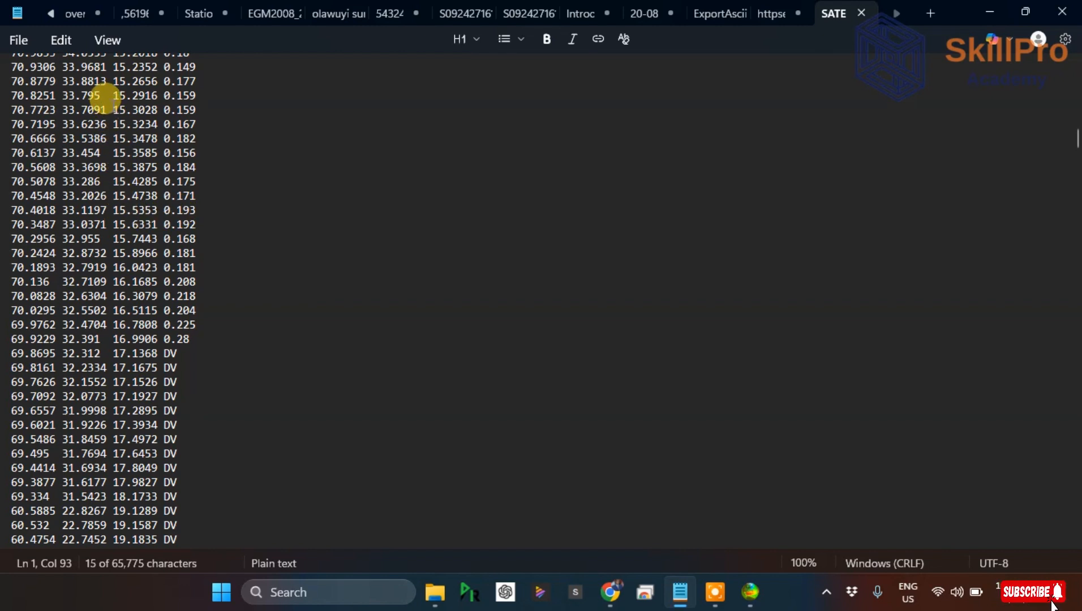
drag(113, 110, 158, 109)
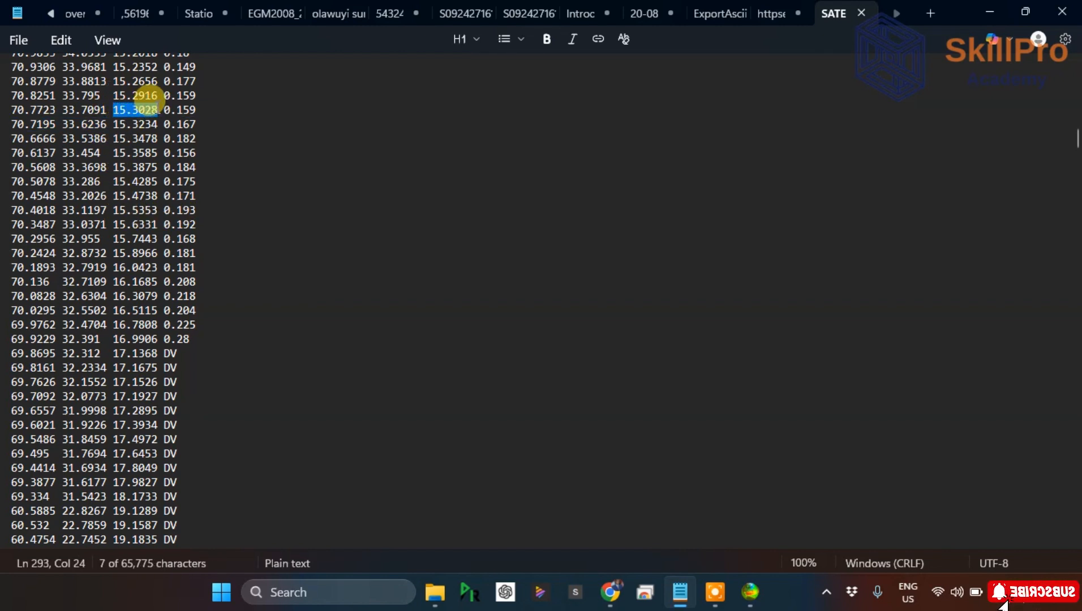